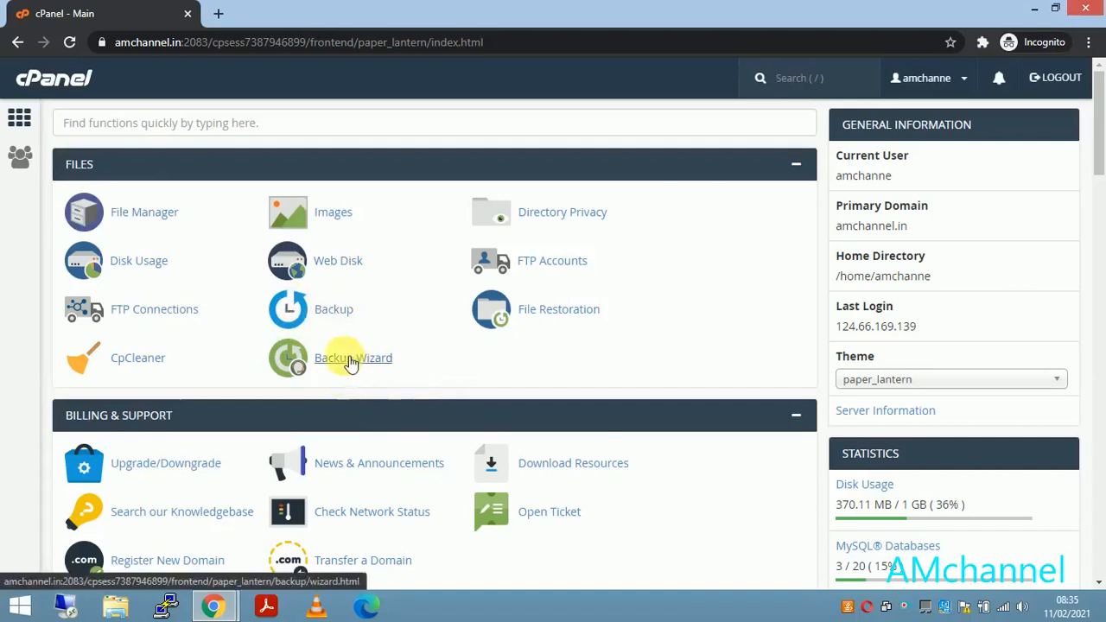
# - Open the Backup Wizard, start a backup and choose the Full Backup type
pyautogui.click(351, 361)
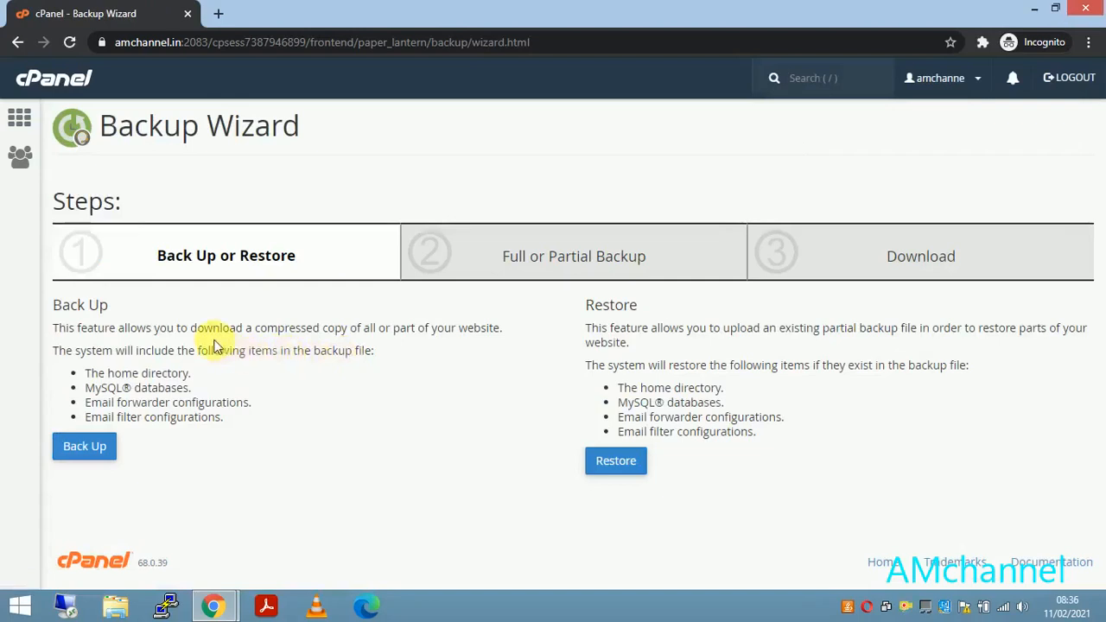
pyautogui.click(87, 450)
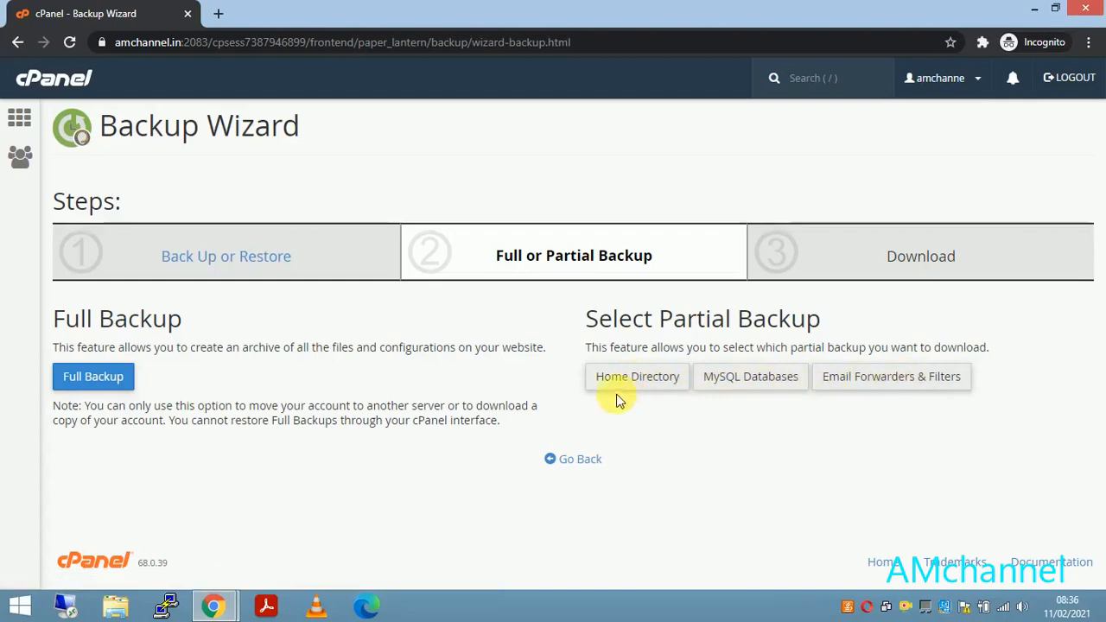
pyautogui.click(94, 378)
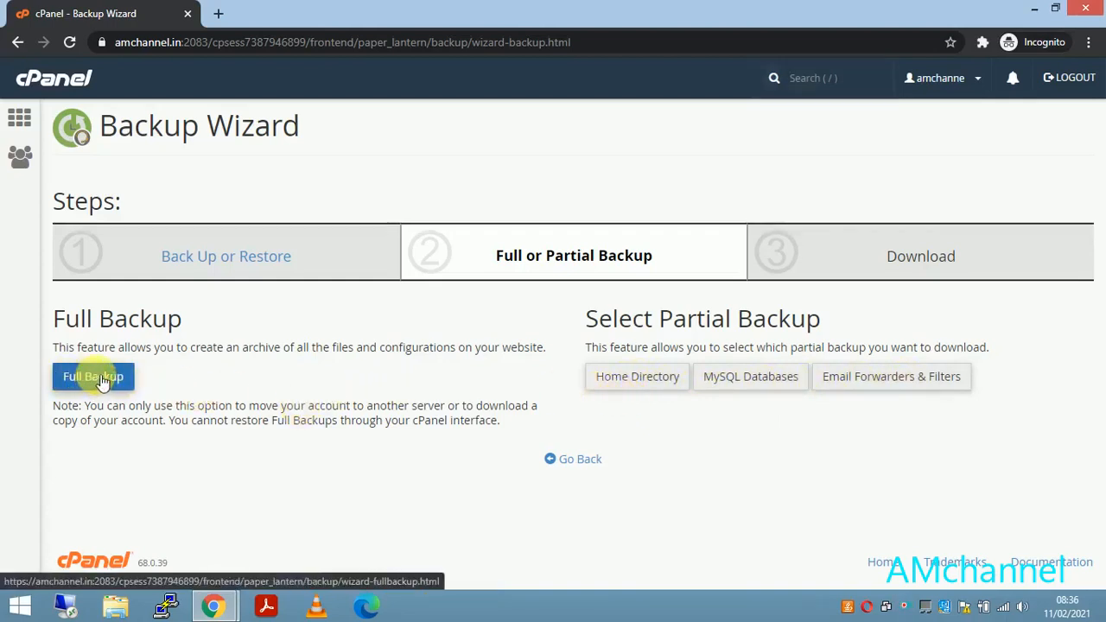
pyautogui.scroll(-1, 308, 367)
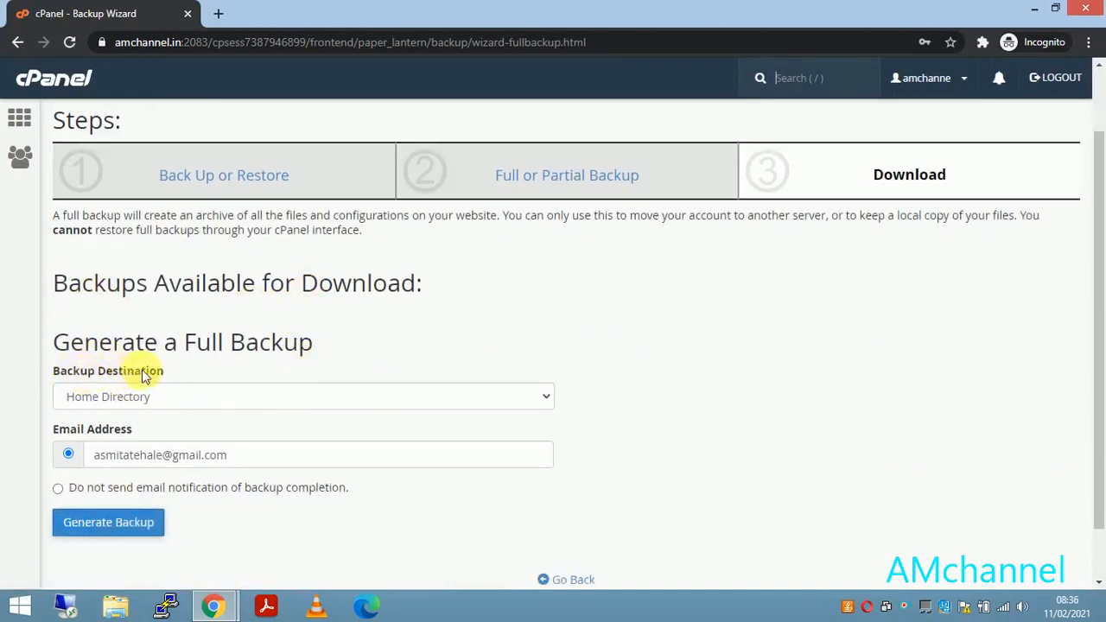
# - Switch the backup destination to Remote FTP Server and review the remote connection fields it requires
pyautogui.click(540, 398)
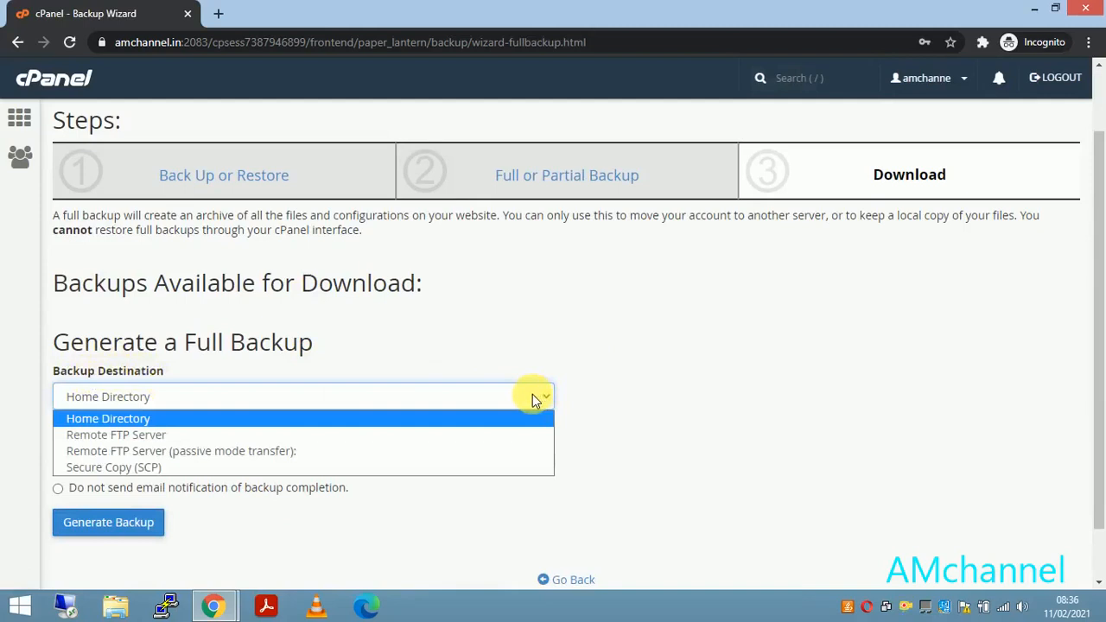
pyautogui.click(533, 394)
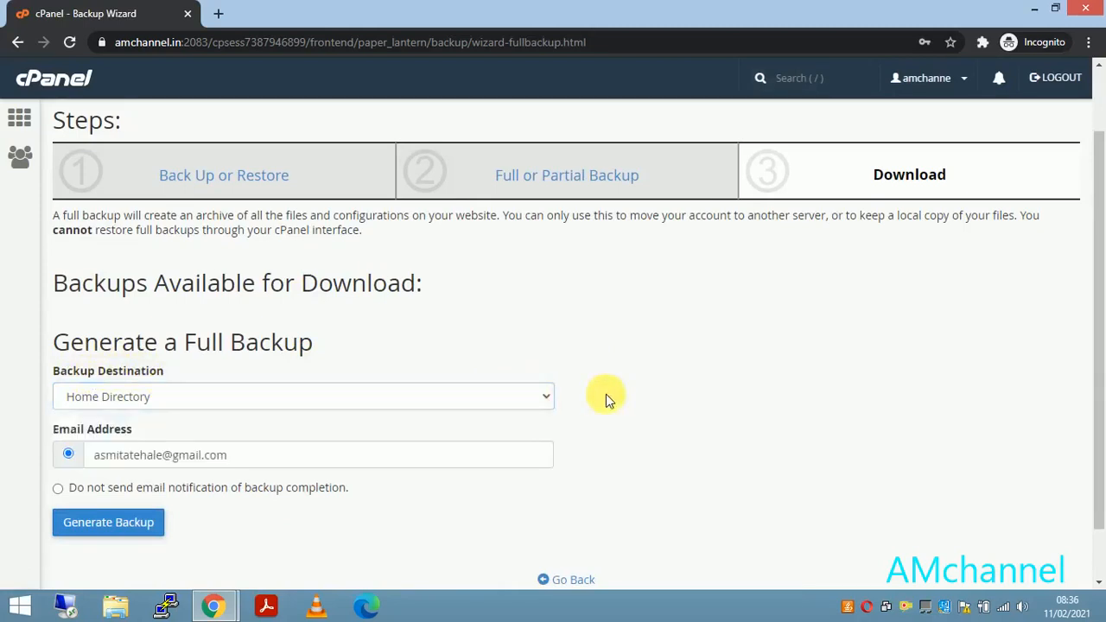
pyautogui.scroll(-1, 605, 397)
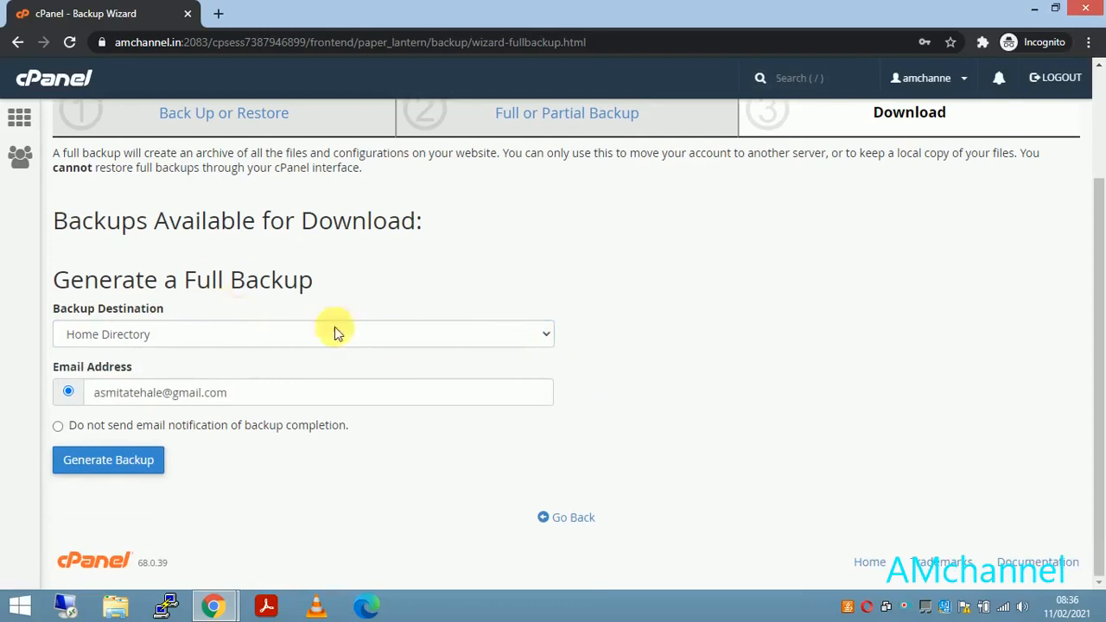
pyautogui.click(542, 338)
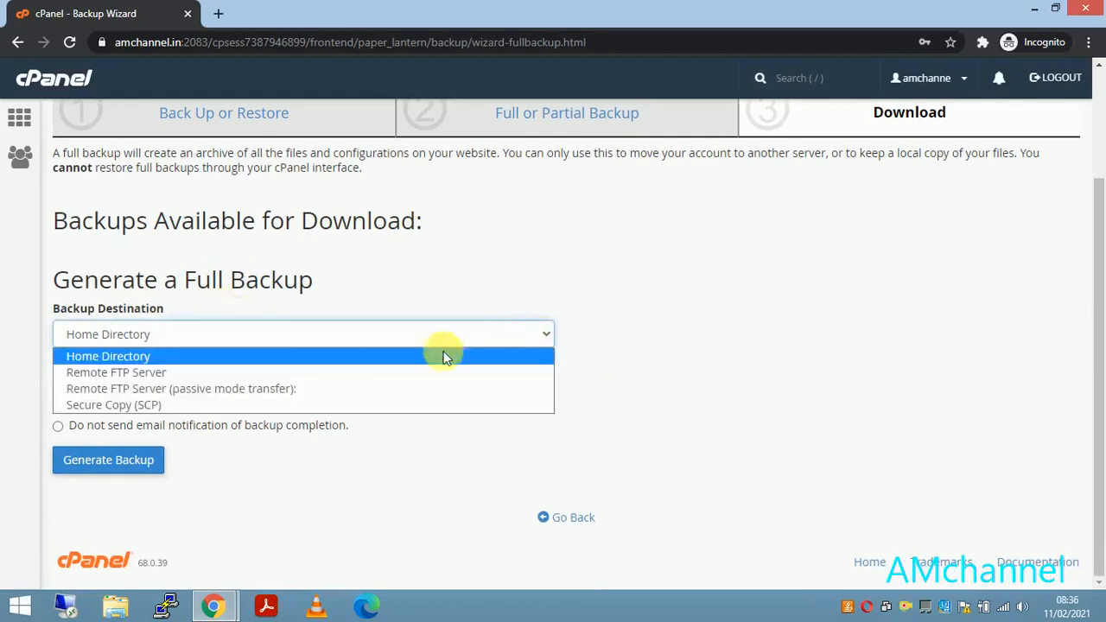
pyautogui.click(143, 372)
pyautogui.scroll(-1, 637, 399)
pyautogui.scroll(-3, 637, 398)
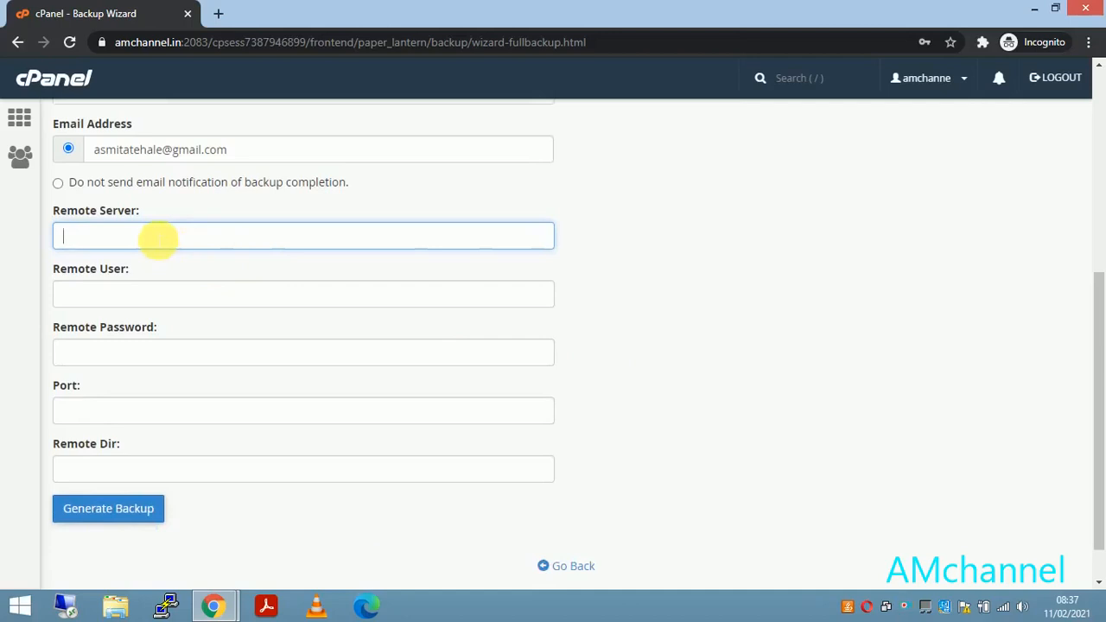
pyautogui.click(148, 298)
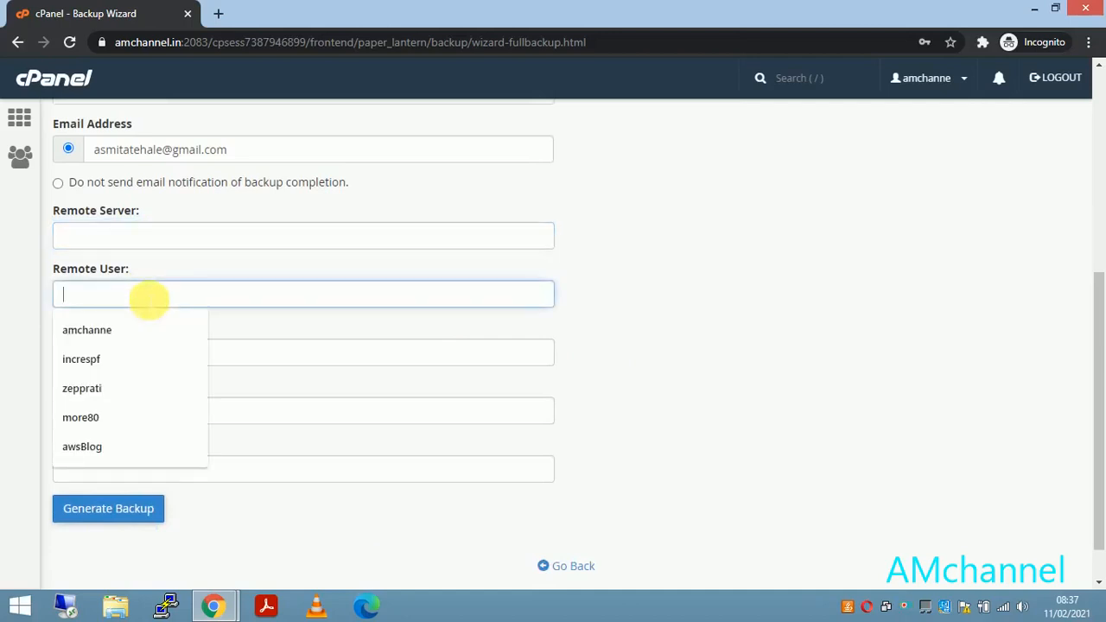
pyautogui.click(585, 307)
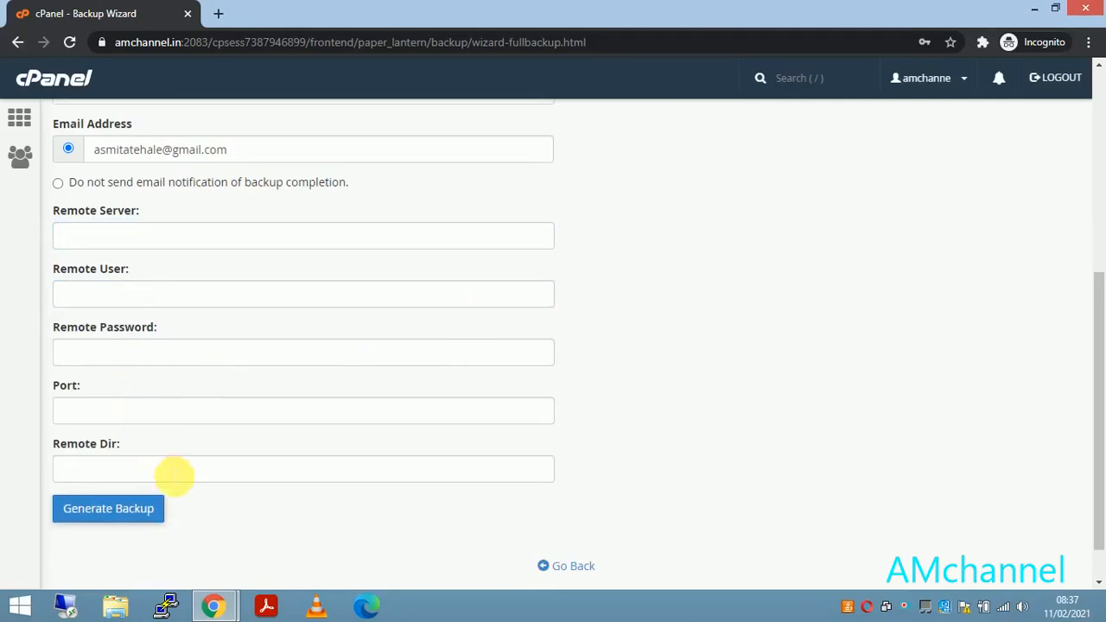
pyautogui.click(103, 518)
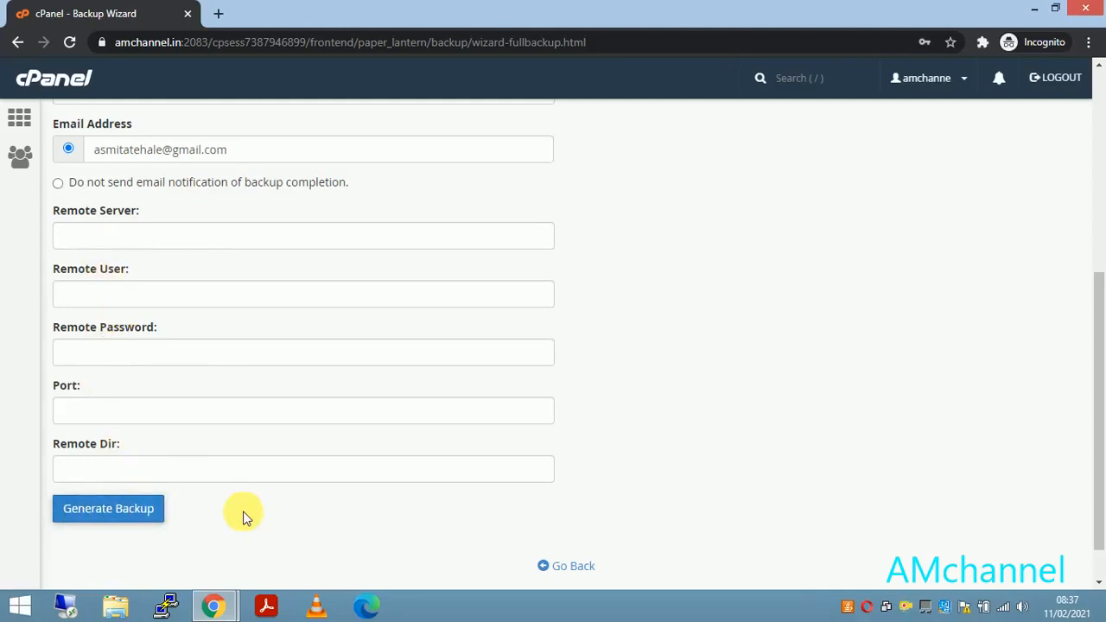
# - Set the full backup's destination to Home Directory
pyautogui.scroll(2, 260, 501)
pyautogui.click(542, 257)
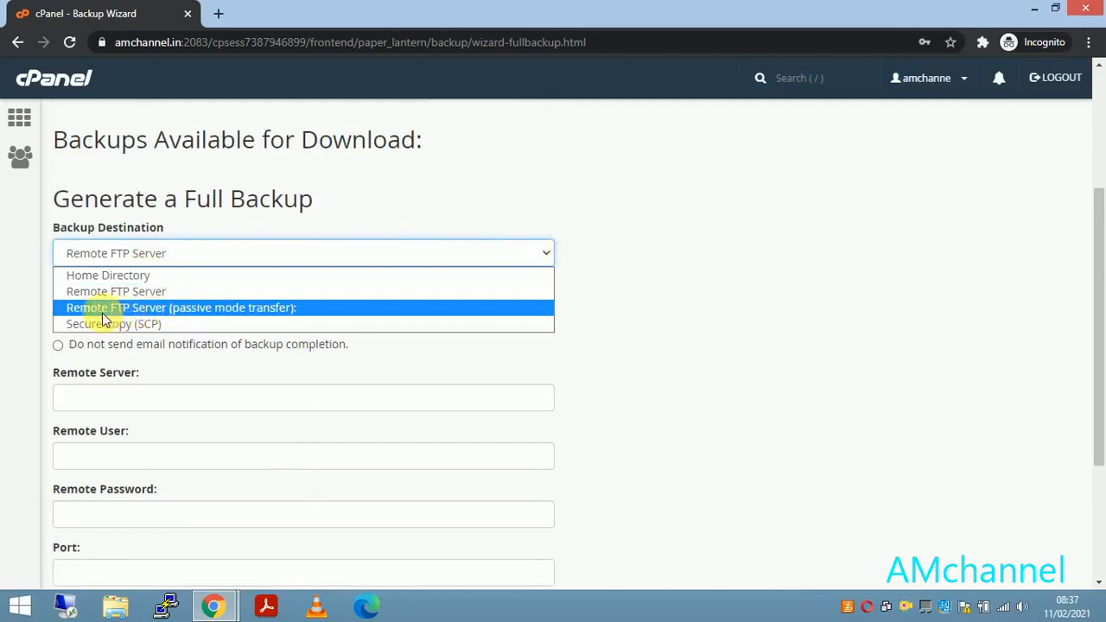
pyautogui.click(160, 275)
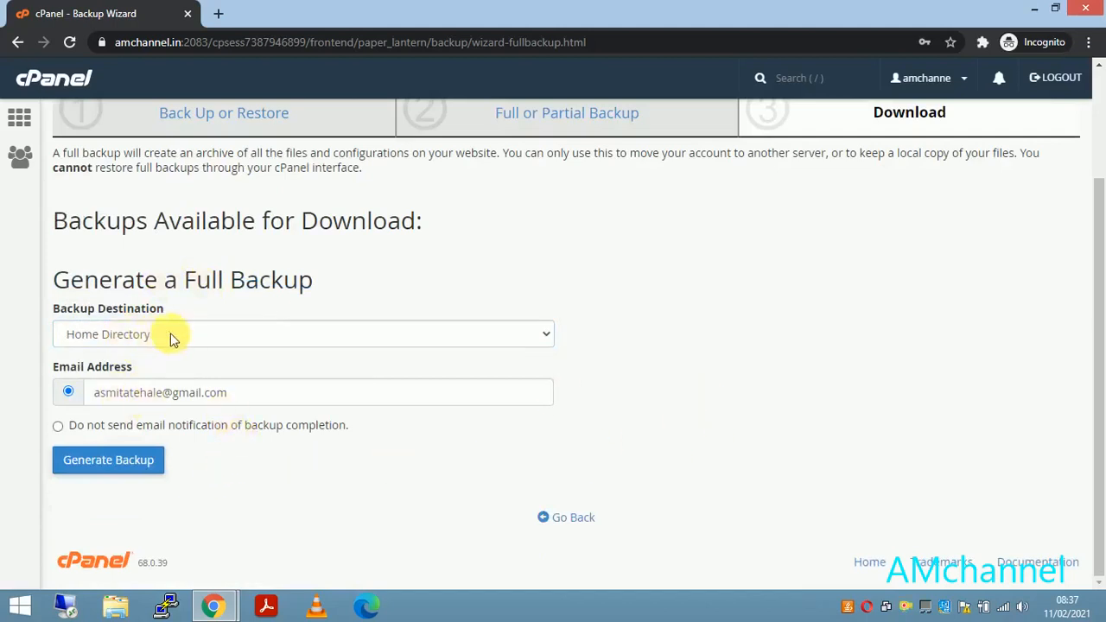
pyautogui.moveTo(247, 394); pyautogui.dragTo(92, 399)
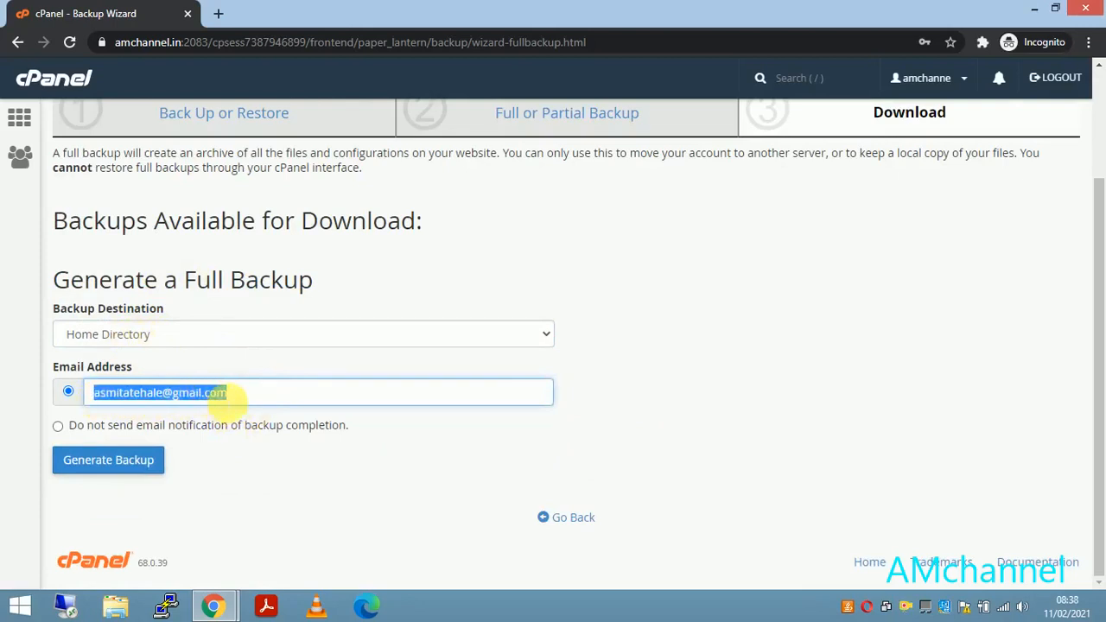
pyautogui.click(302, 469)
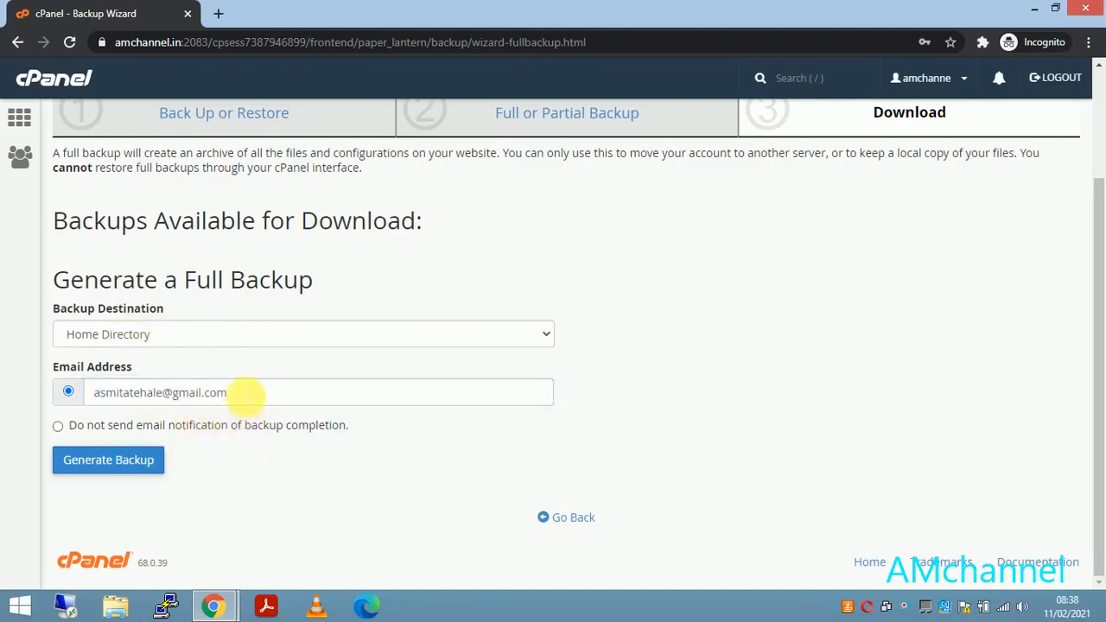
pyautogui.click(247, 393)
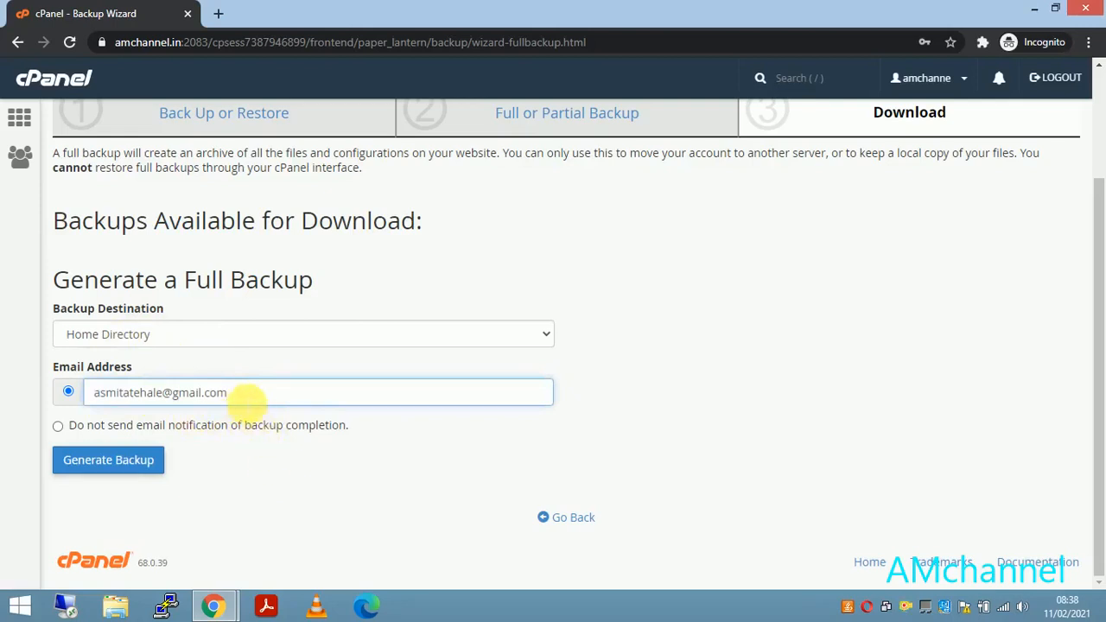
pyautogui.click(244, 392)
pyautogui.moveTo(242, 392); pyautogui.dragTo(121, 393)
pyautogui.click(425, 447)
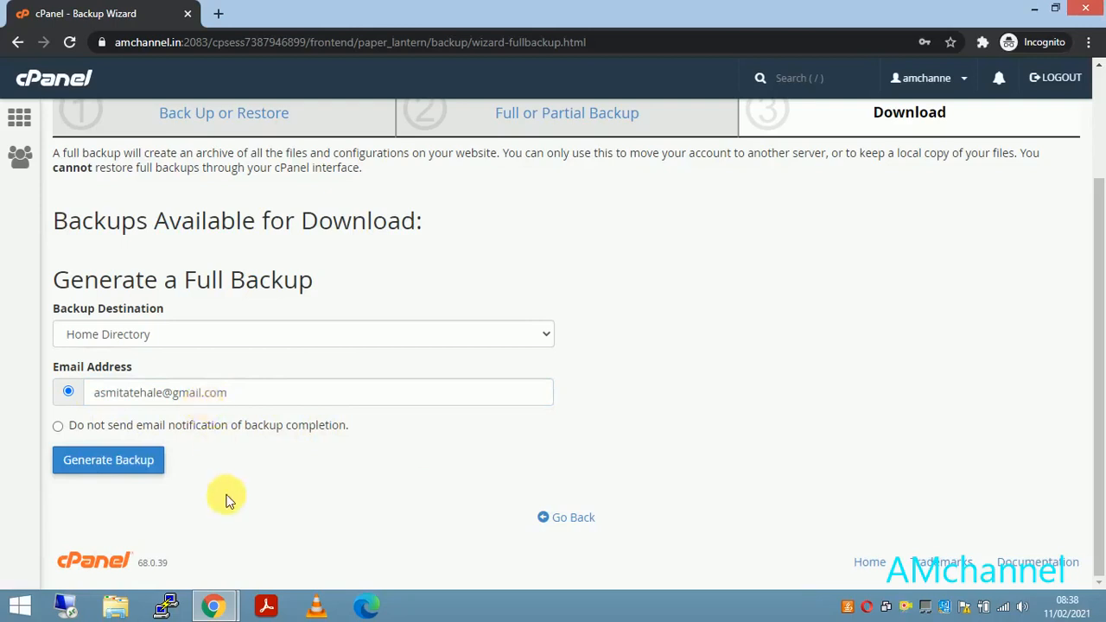
# - Choose email notification of backup completion to the given address and generate the full backup
pyautogui.click(57, 426)
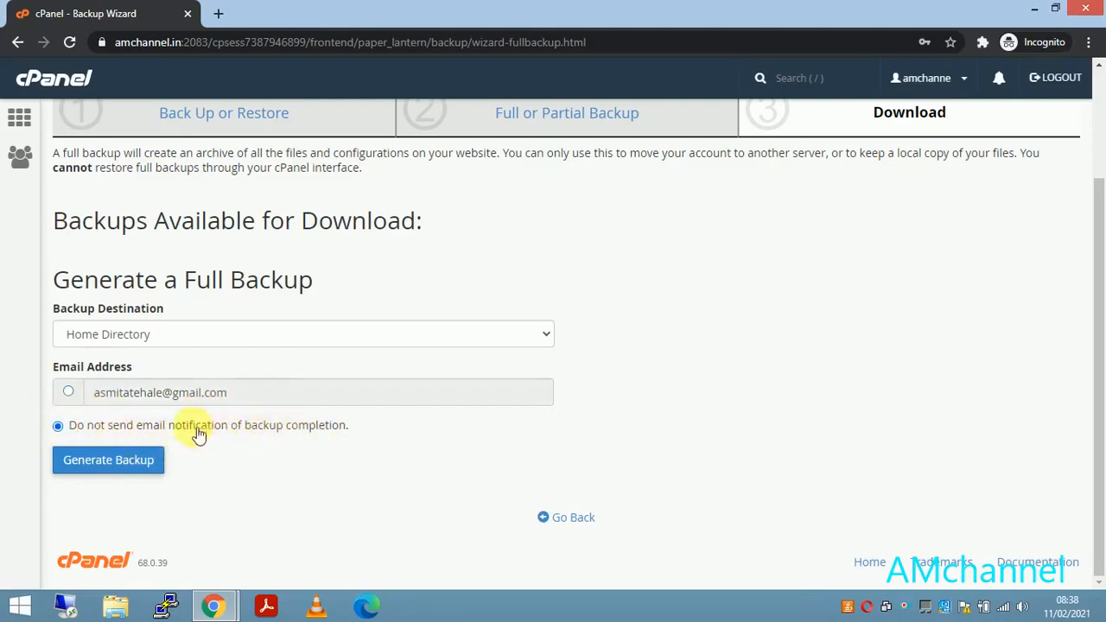
pyautogui.click(69, 393)
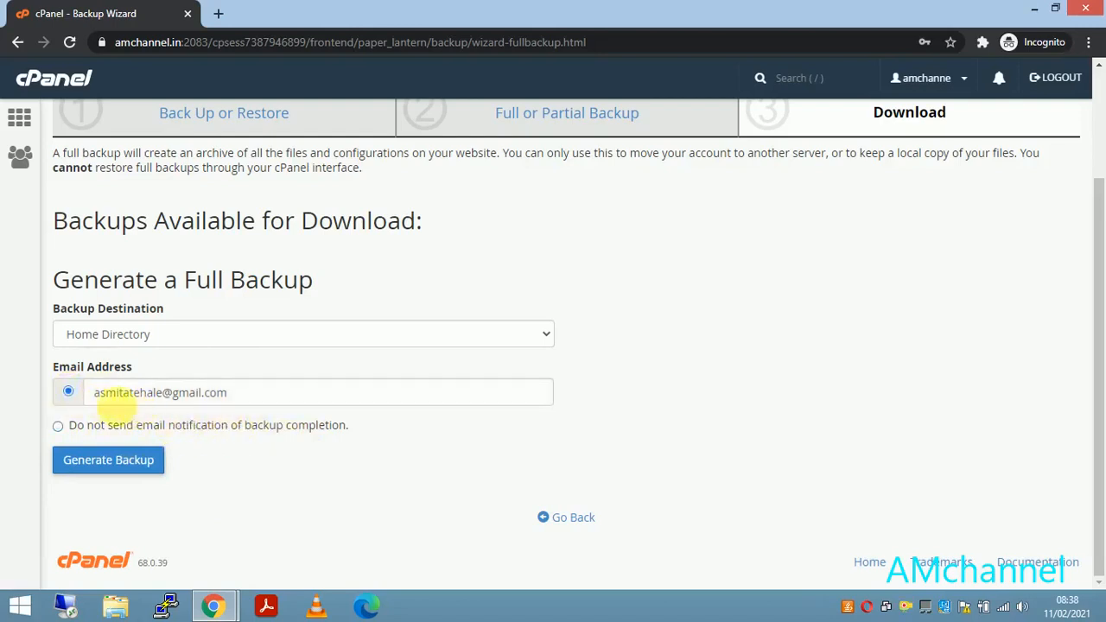
pyautogui.click(108, 465)
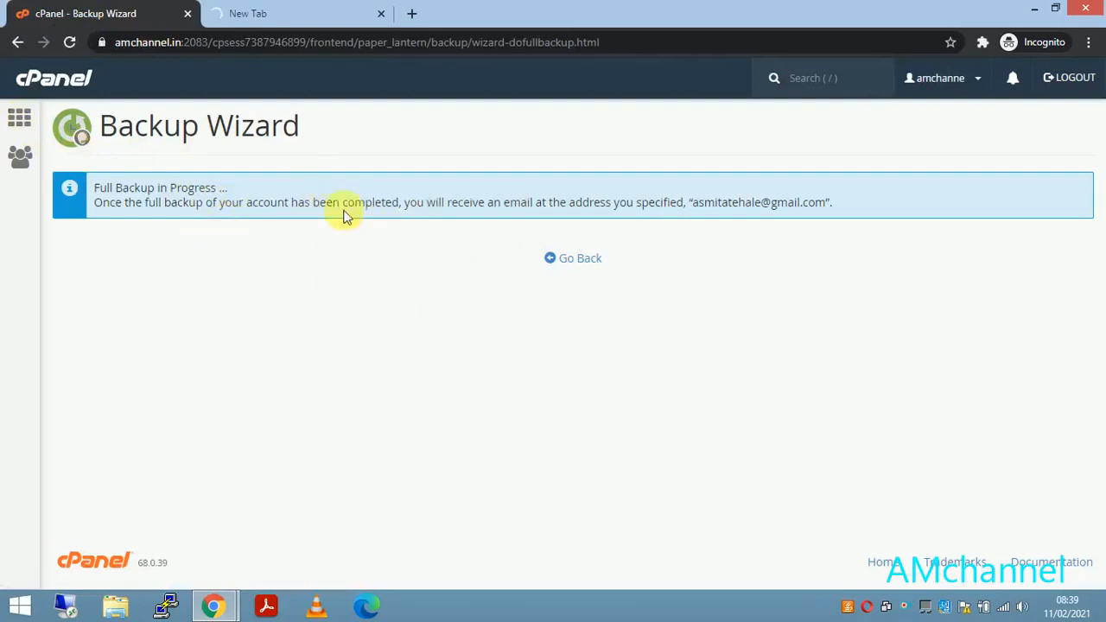
# - Open the File Manager and locate the newly generated full backup tar.gz archive in the home directory
pyautogui.click(22, 124)
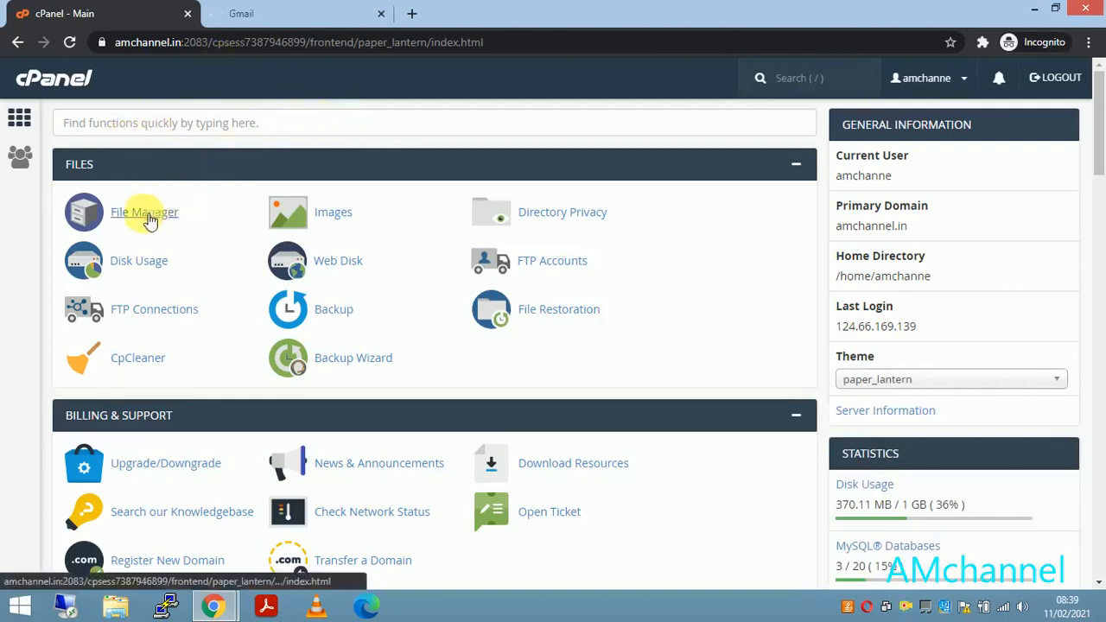
pyautogui.click(160, 218)
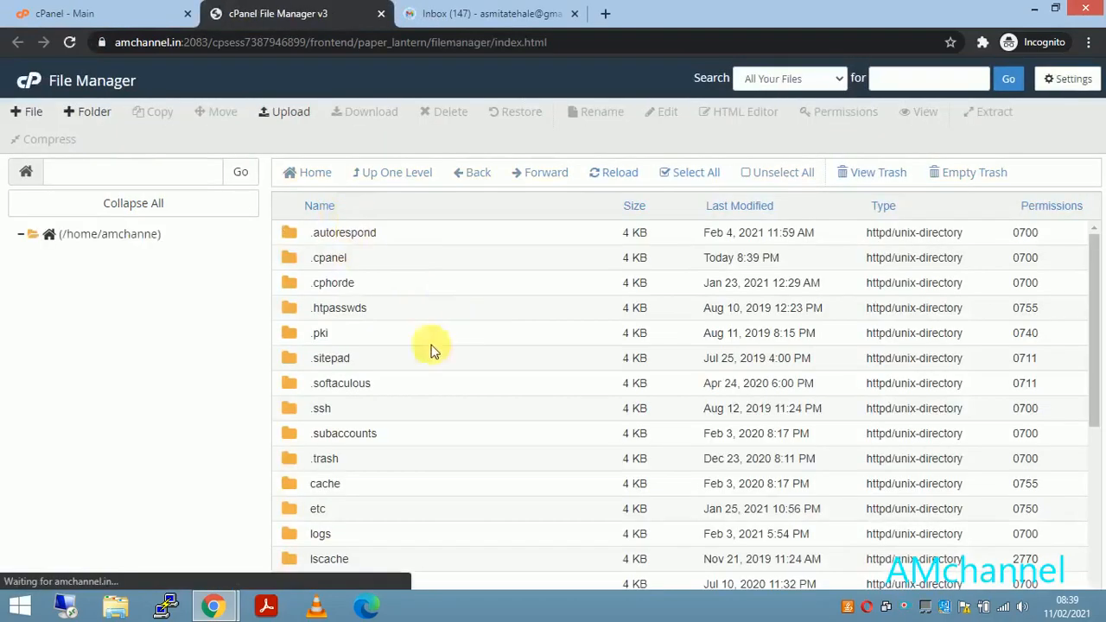
pyautogui.scroll(-3, 423, 350)
pyautogui.scroll(-1, 411, 415)
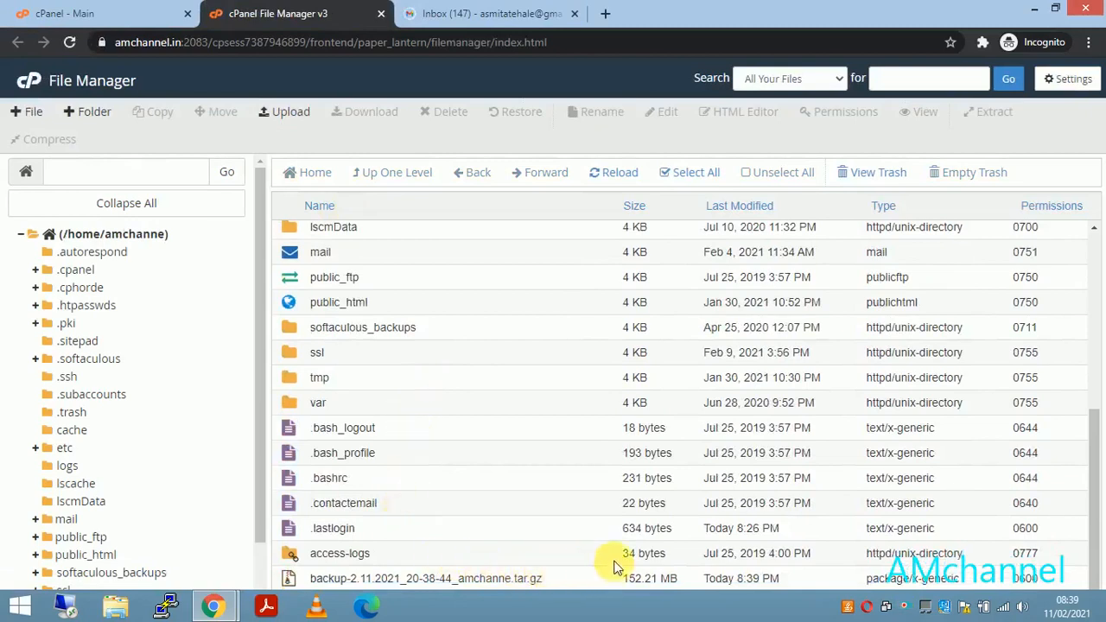
pyautogui.click(563, 581)
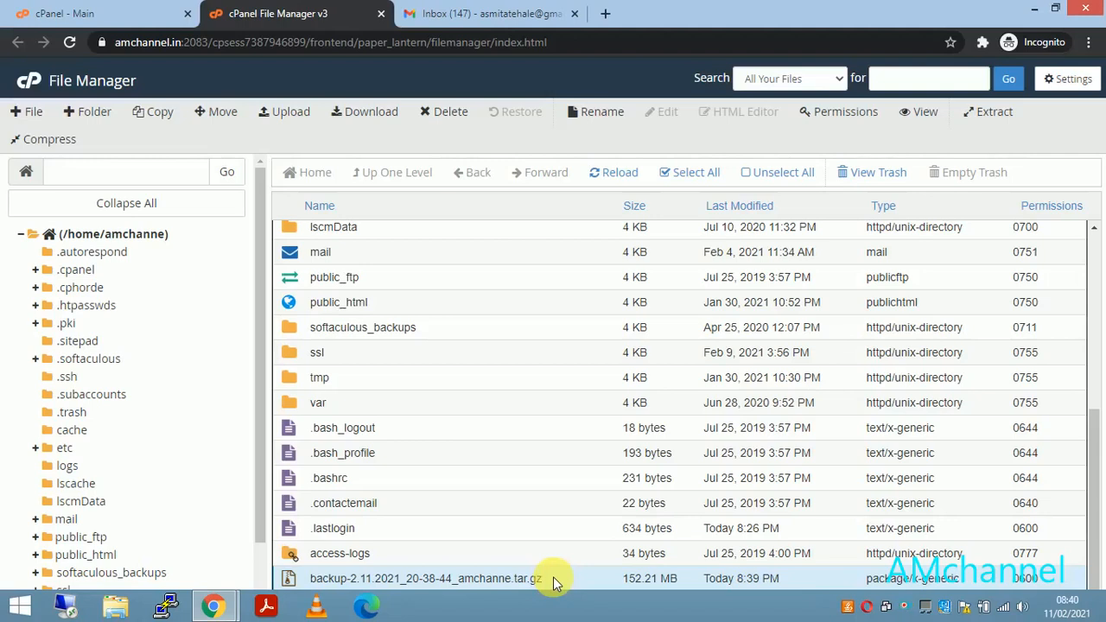
pyautogui.scroll(5, 554, 575)
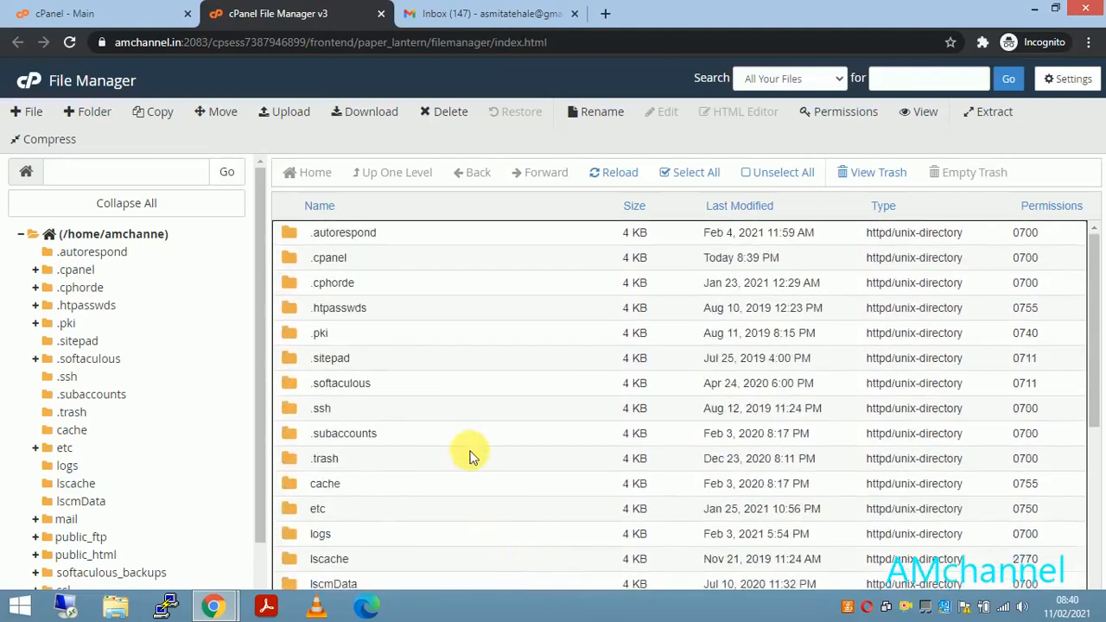
pyautogui.scroll(-5, 467, 444)
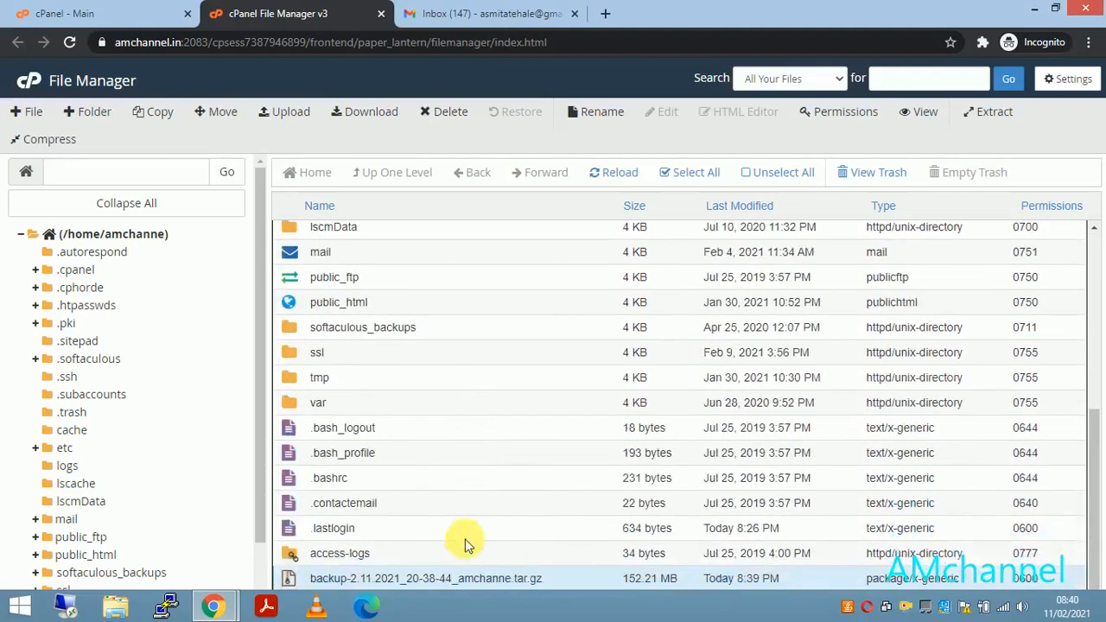
# - Open the Backup page and examine its full backup, partial backup download and restore options
pyautogui.click(82, 13)
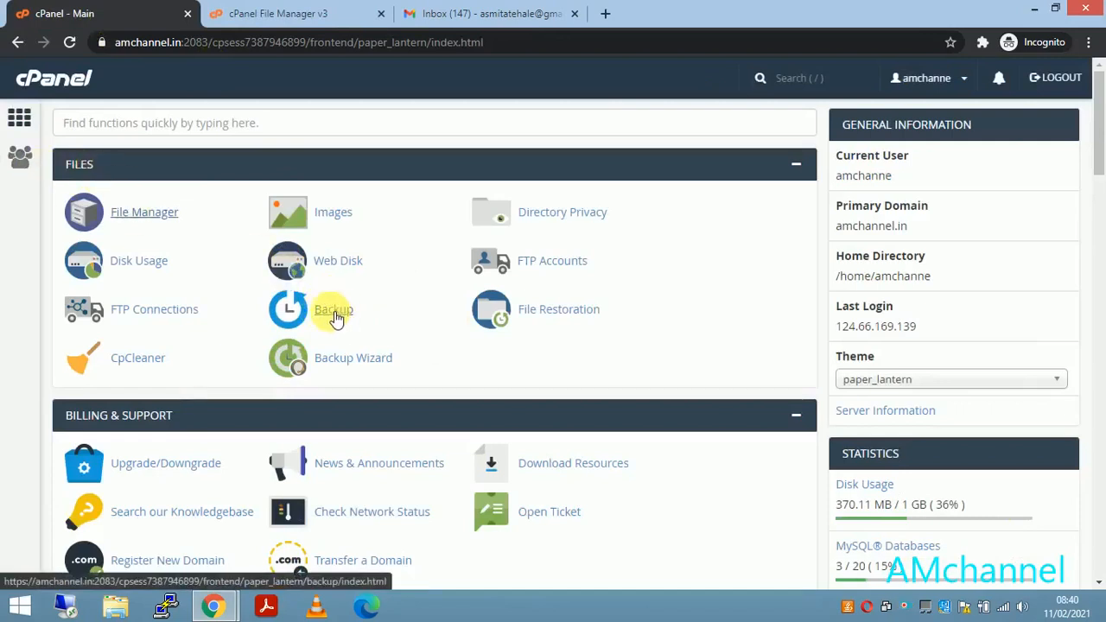
pyautogui.click(335, 318)
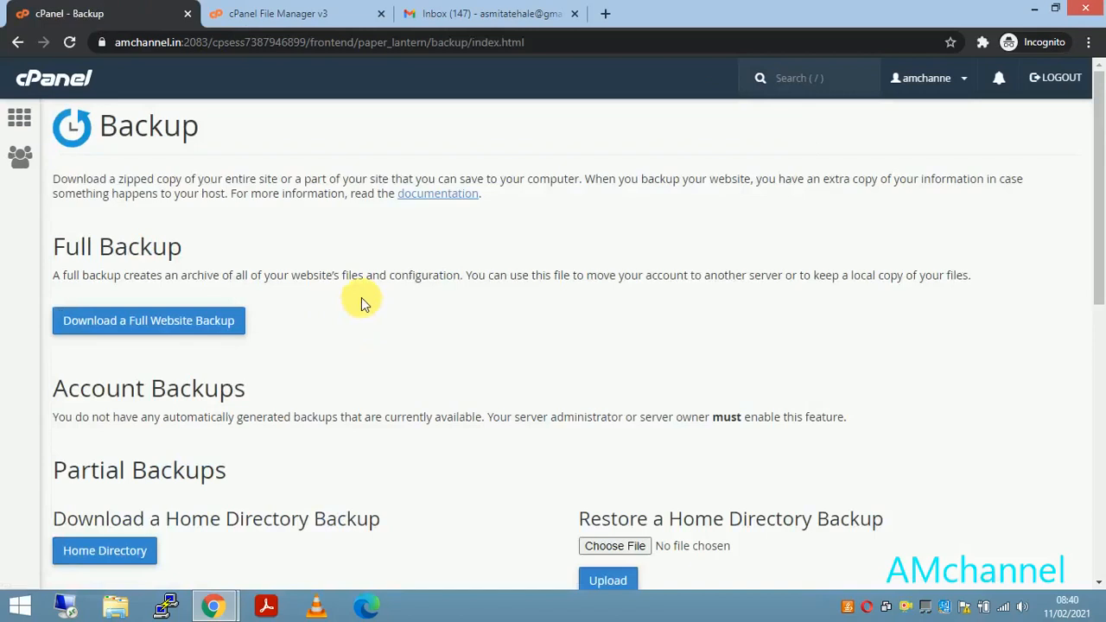
pyautogui.scroll(-2, 361, 302)
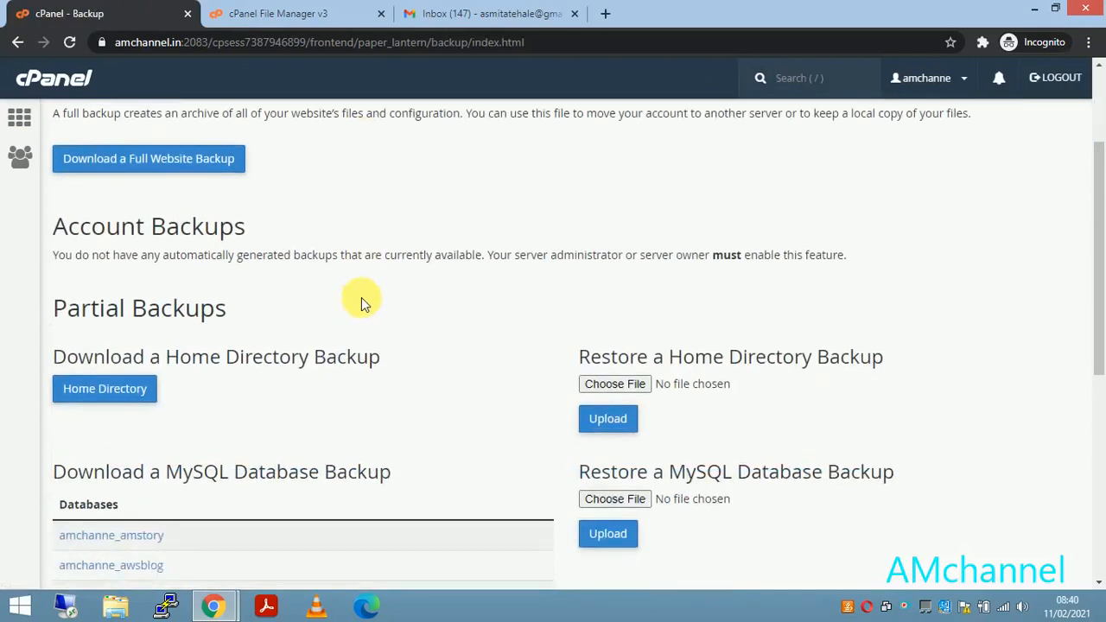
pyautogui.scroll(-5, 361, 297)
pyautogui.scroll(2, 361, 297)
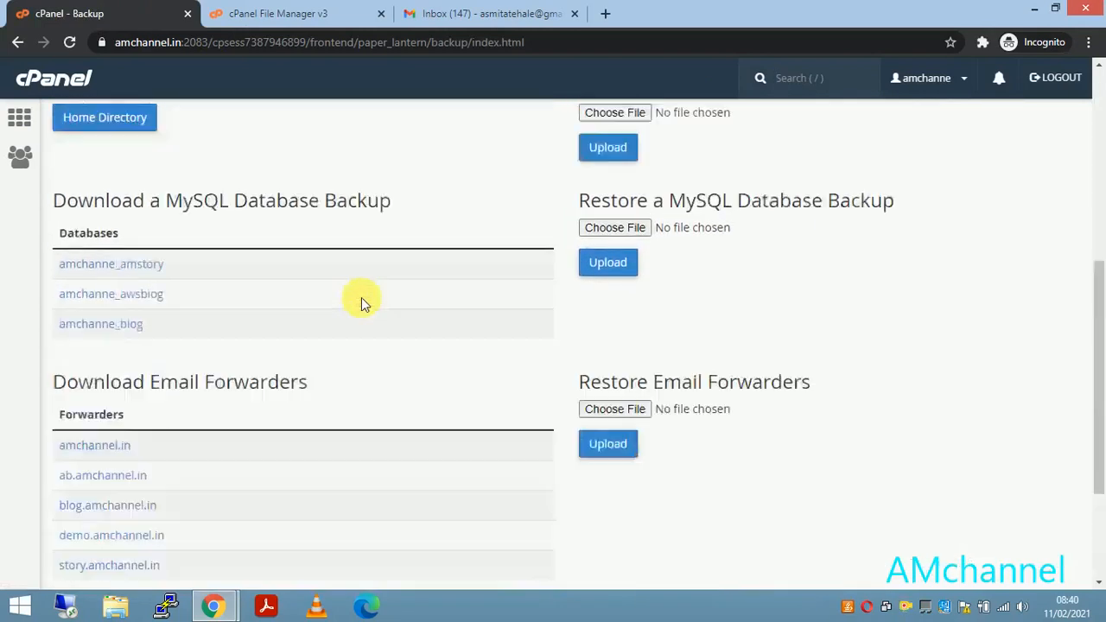
pyautogui.scroll(5, 361, 297)
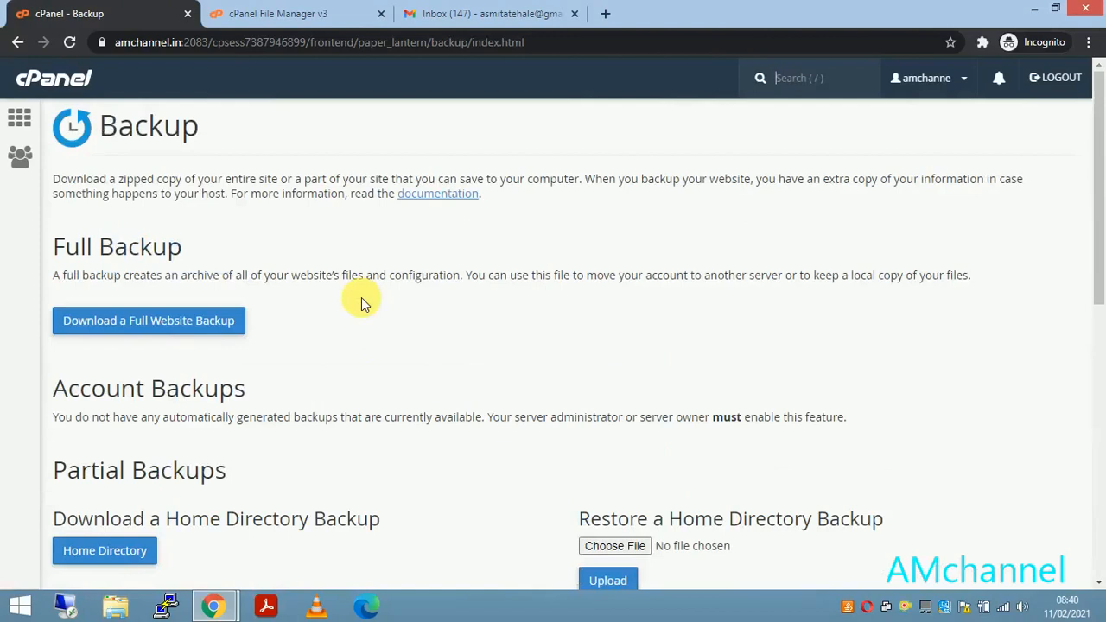
pyautogui.press('/')
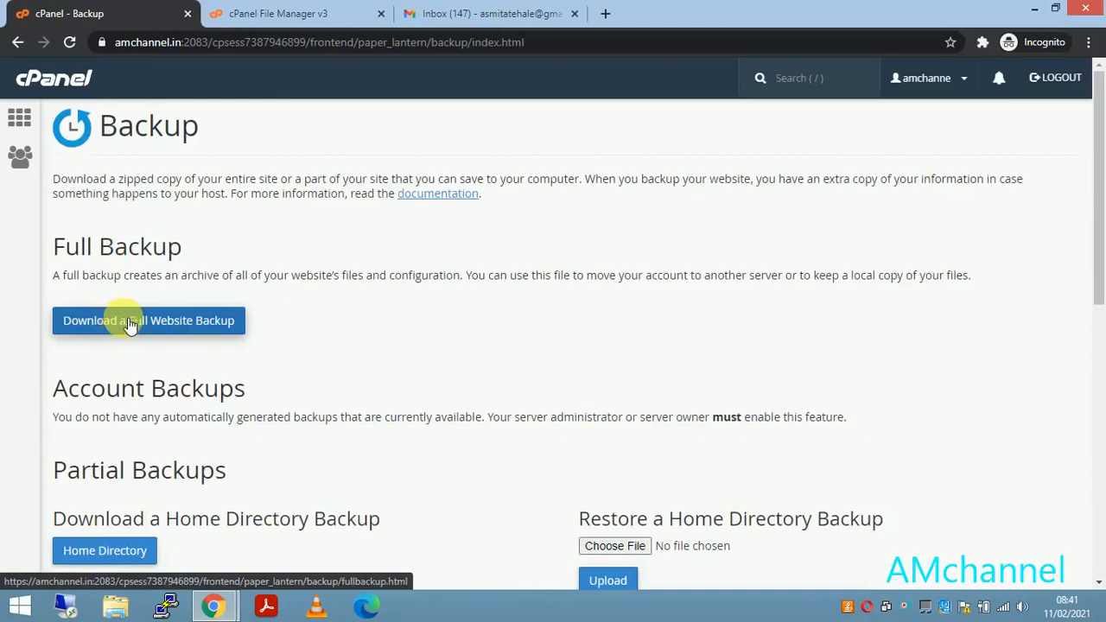
pyautogui.scroll(-2, 138, 324)
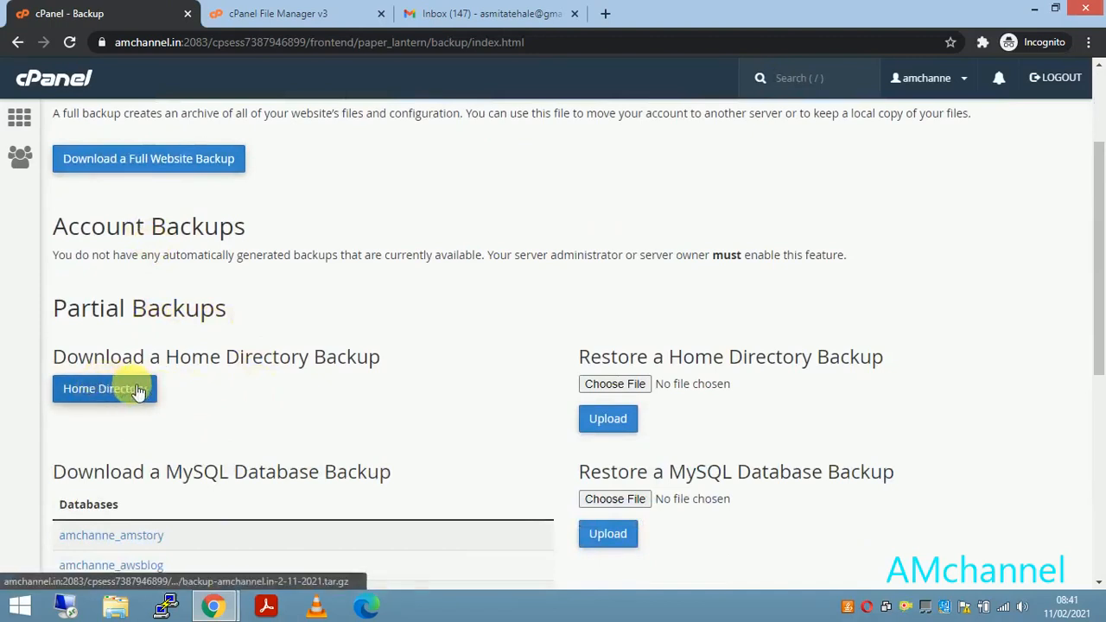
pyautogui.scroll(-1, 147, 397)
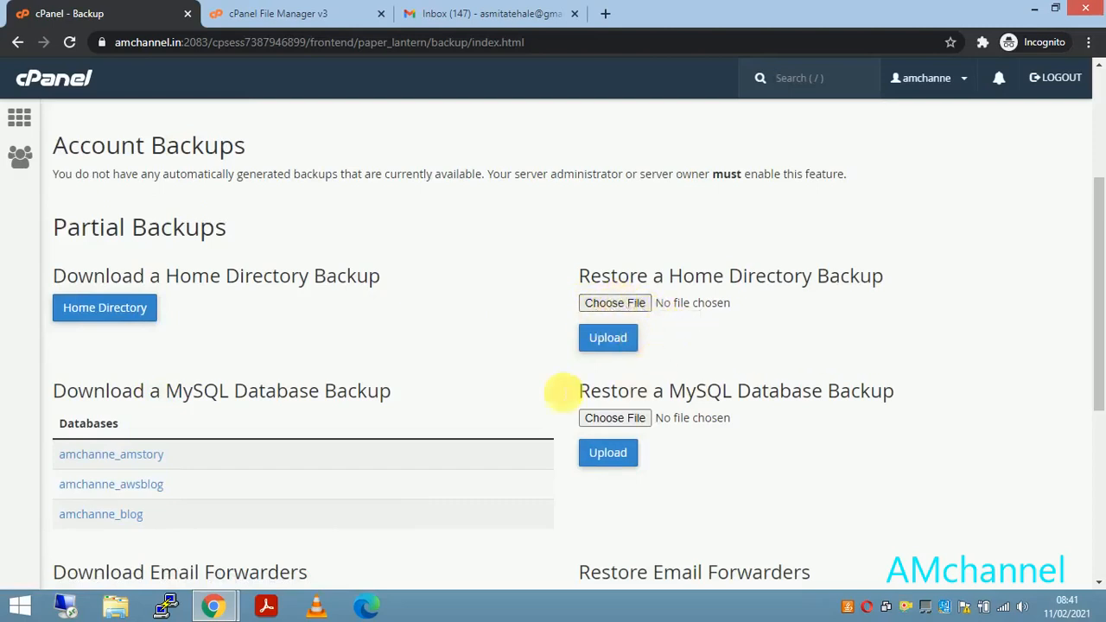
# - Examine the partial backup download and restore options for the home directory, MySQL databases, email forwarders and email filters
pyautogui.click(497, 347)
pyautogui.scroll(-3, 498, 349)
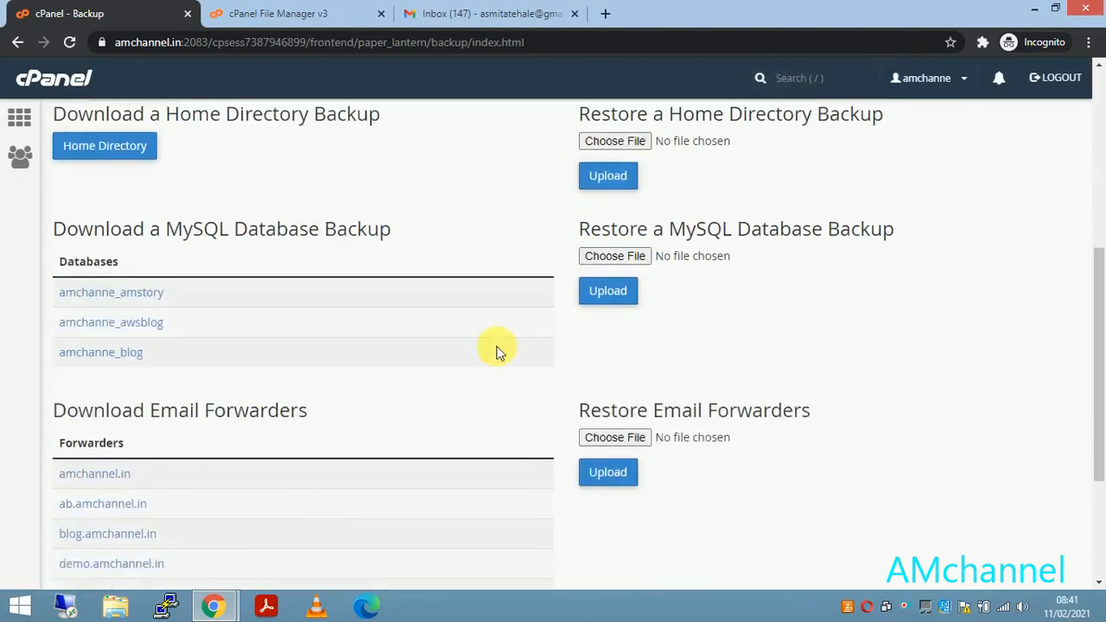
pyautogui.scroll(3, 497, 348)
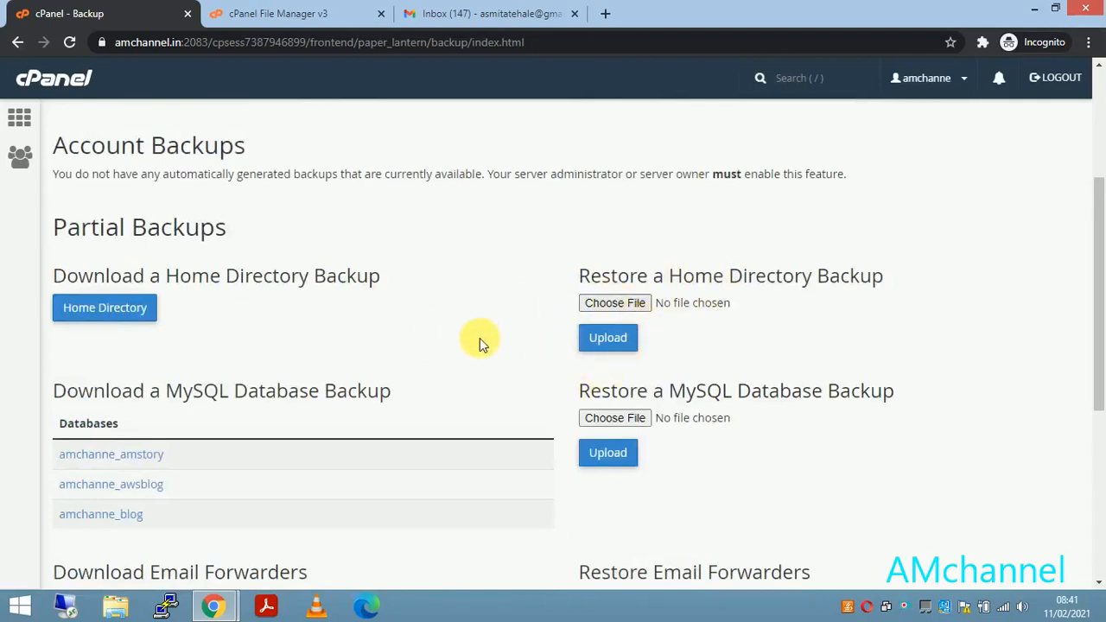
pyautogui.scroll(-1, 480, 342)
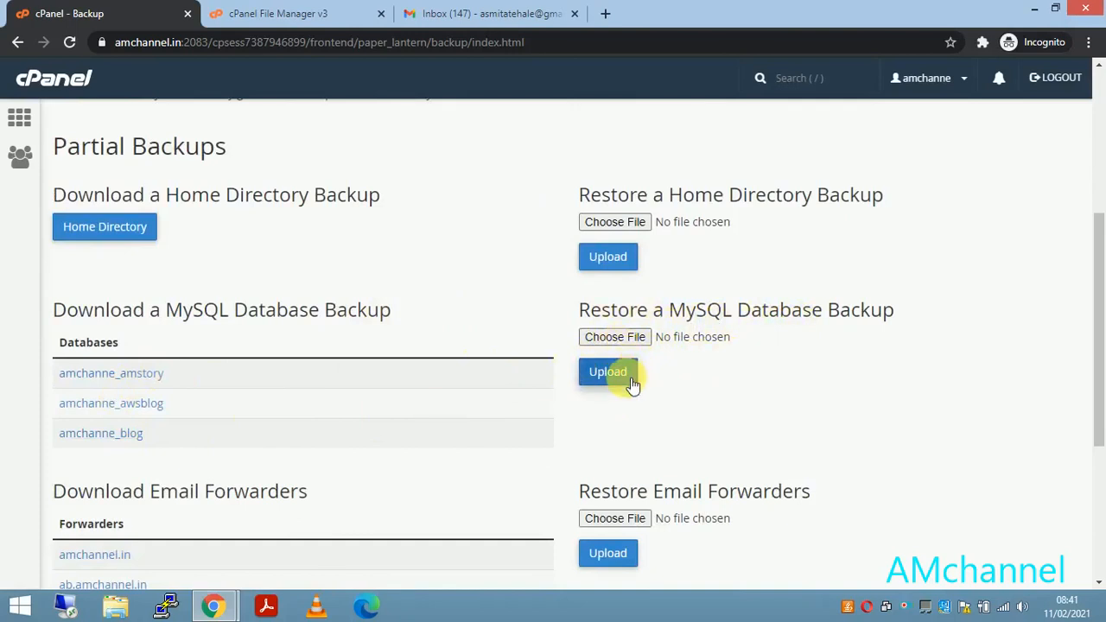
pyautogui.scroll(-3, 535, 387)
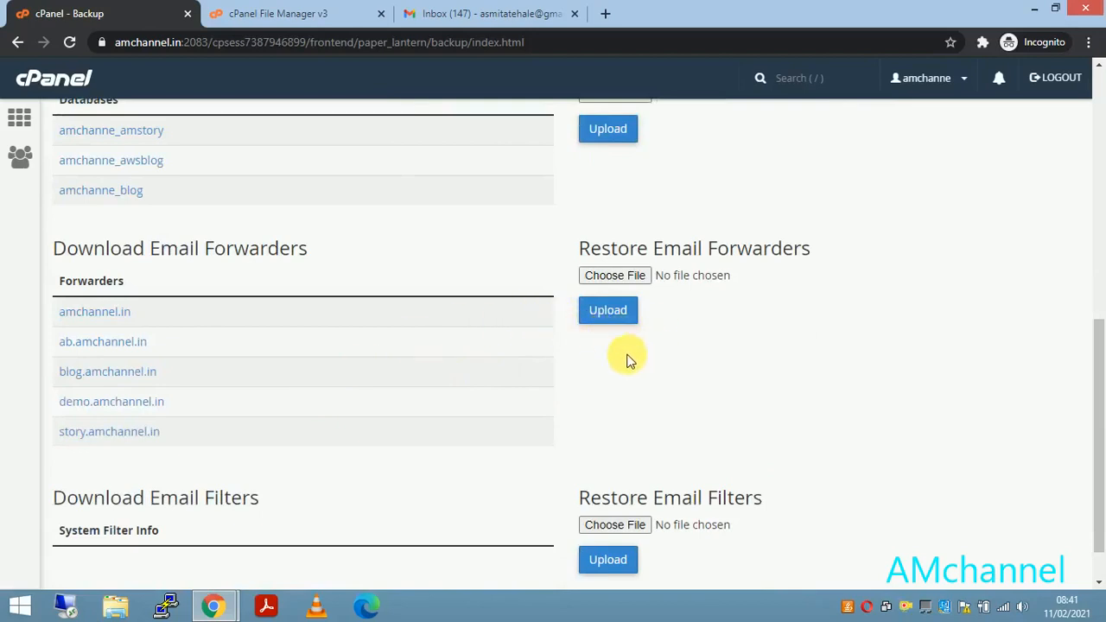
pyautogui.scroll(-1, 629, 361)
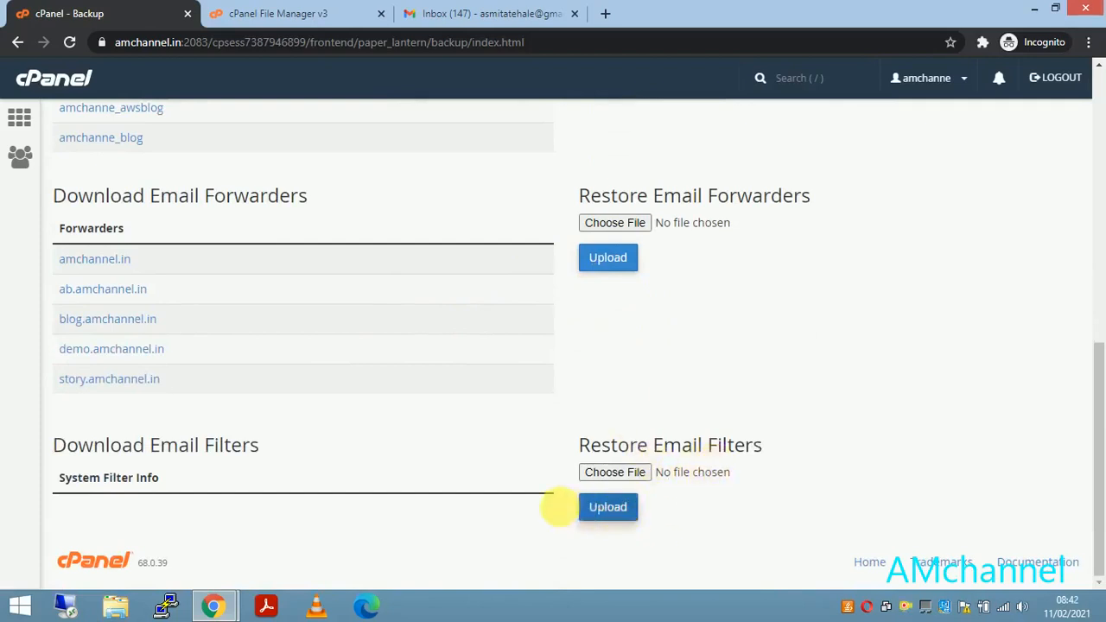
pyautogui.click(605, 508)
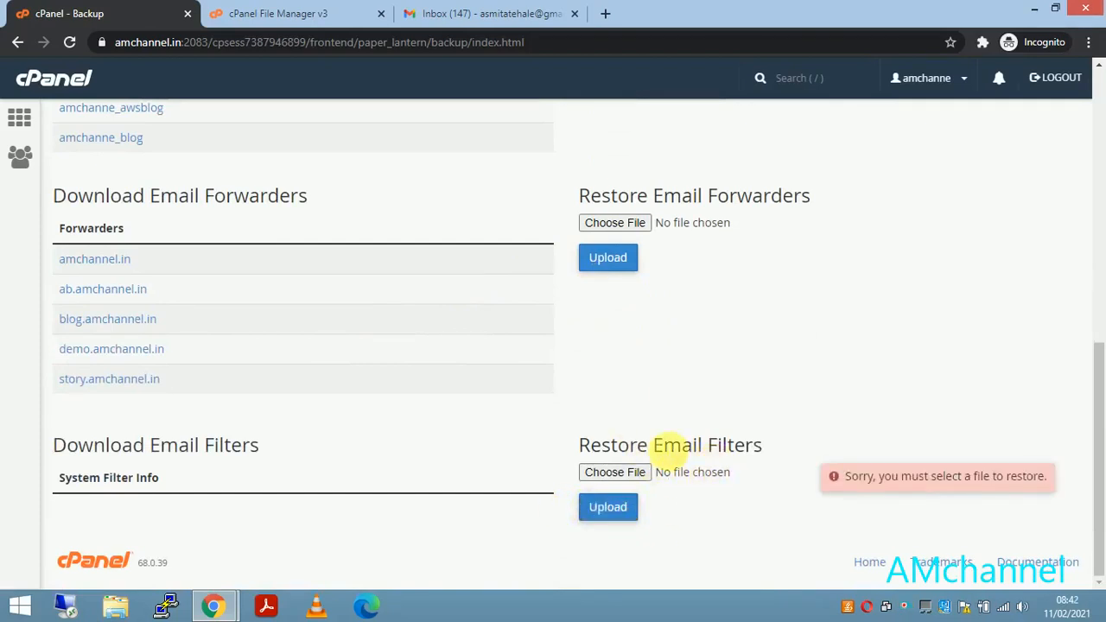
pyautogui.scroll(2, 669, 451)
pyautogui.scroll(8, 668, 451)
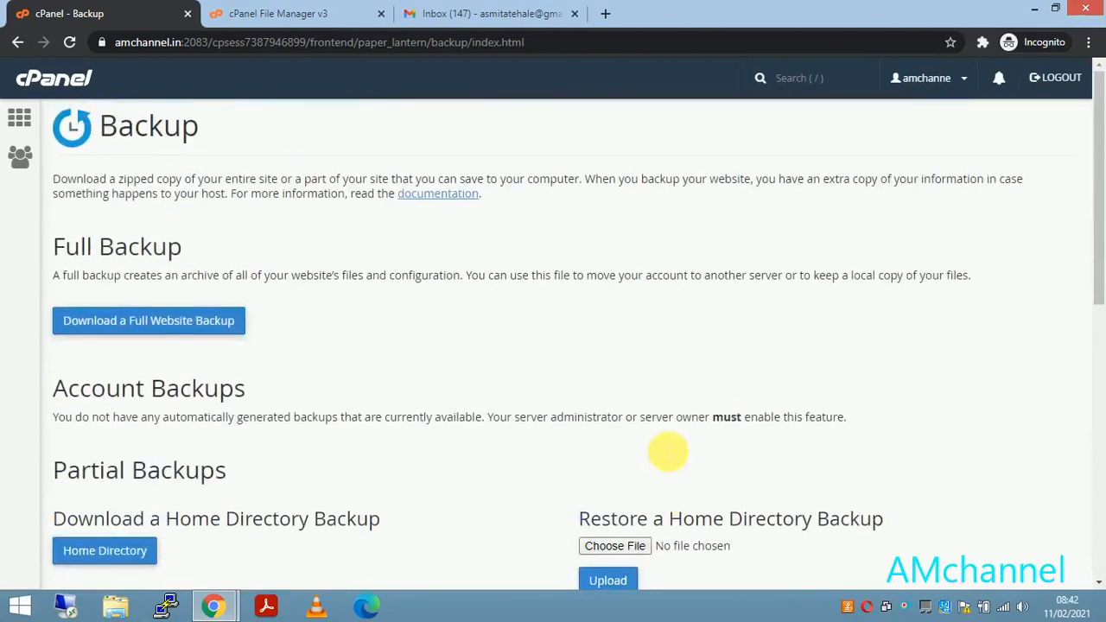
# - Open the full website backup page and review the archive available for download and the backup destination choices
pyautogui.click(128, 327)
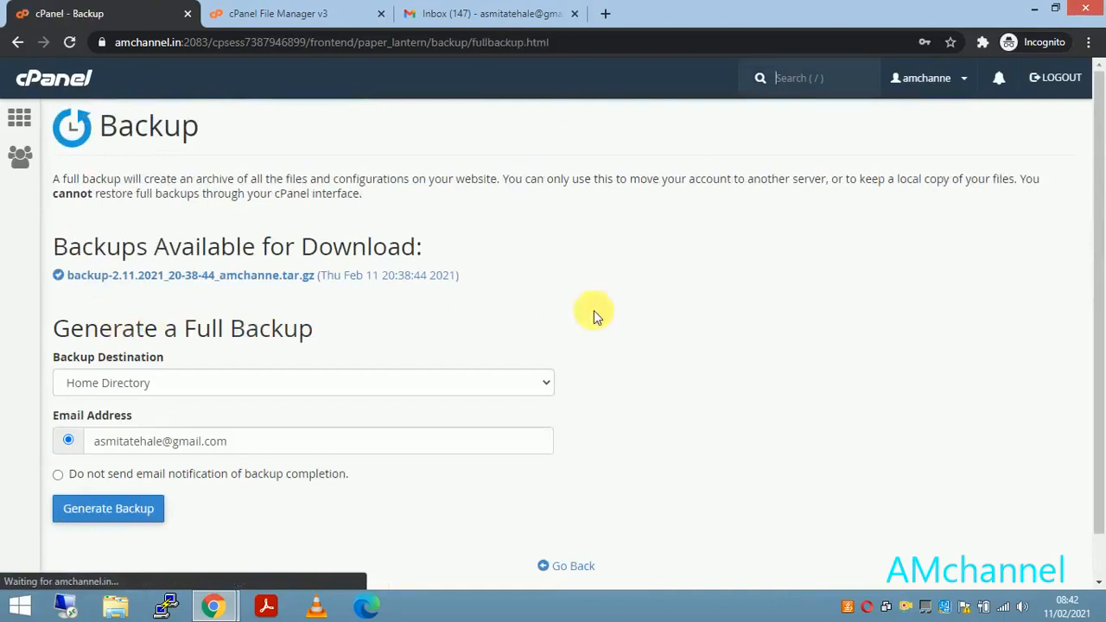
pyautogui.scroll(-1, 594, 311)
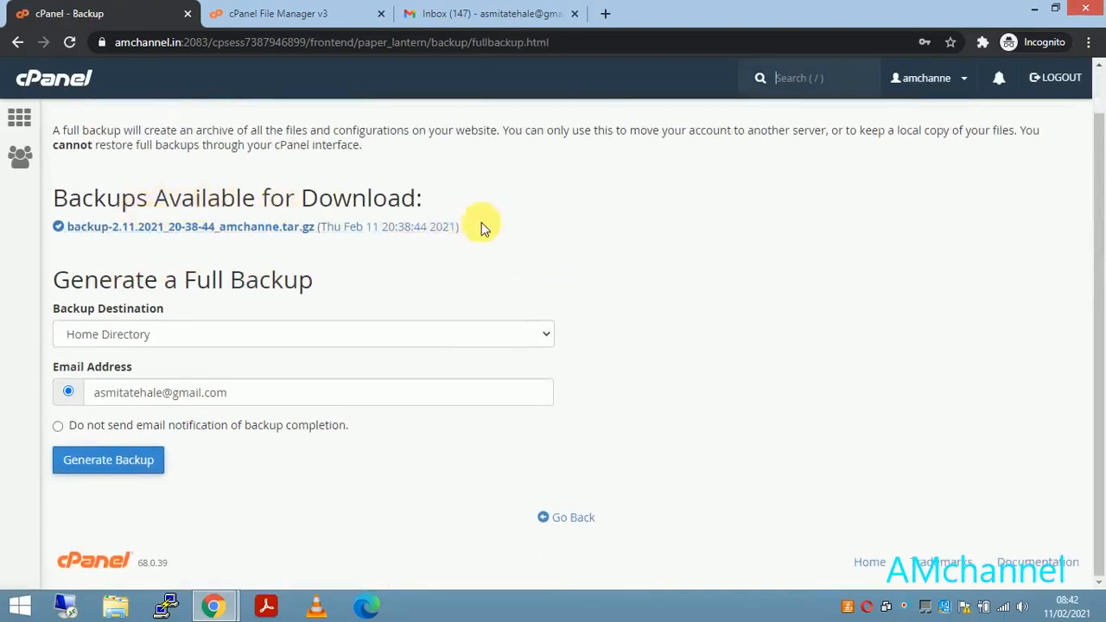
pyautogui.moveTo(476, 228); pyautogui.dragTo(65, 226)
pyautogui.click(163, 253)
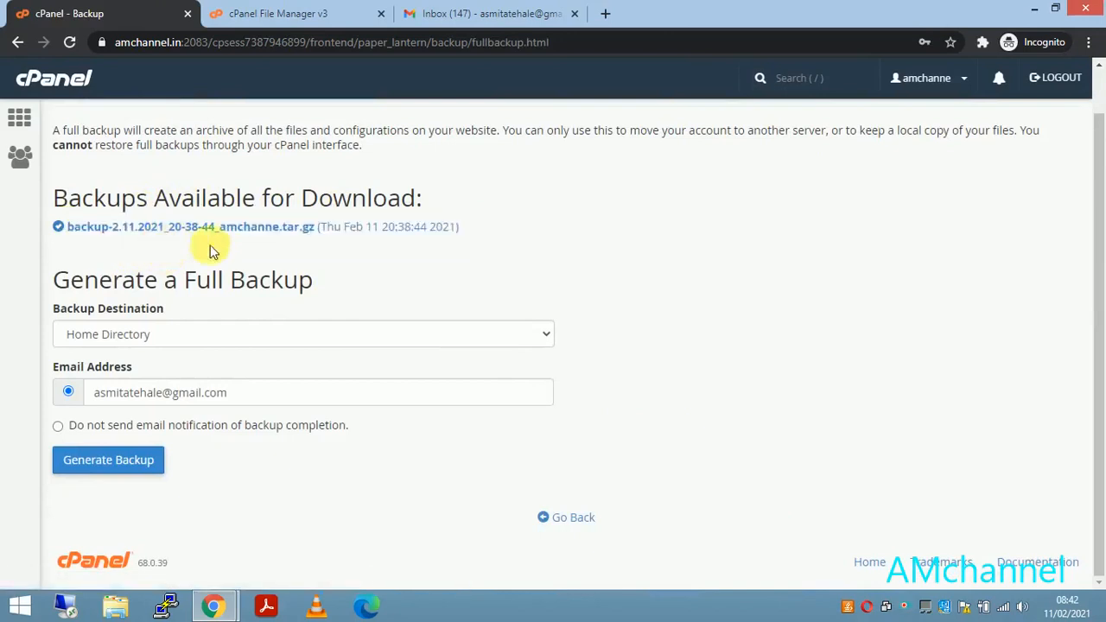
pyautogui.click(536, 337)
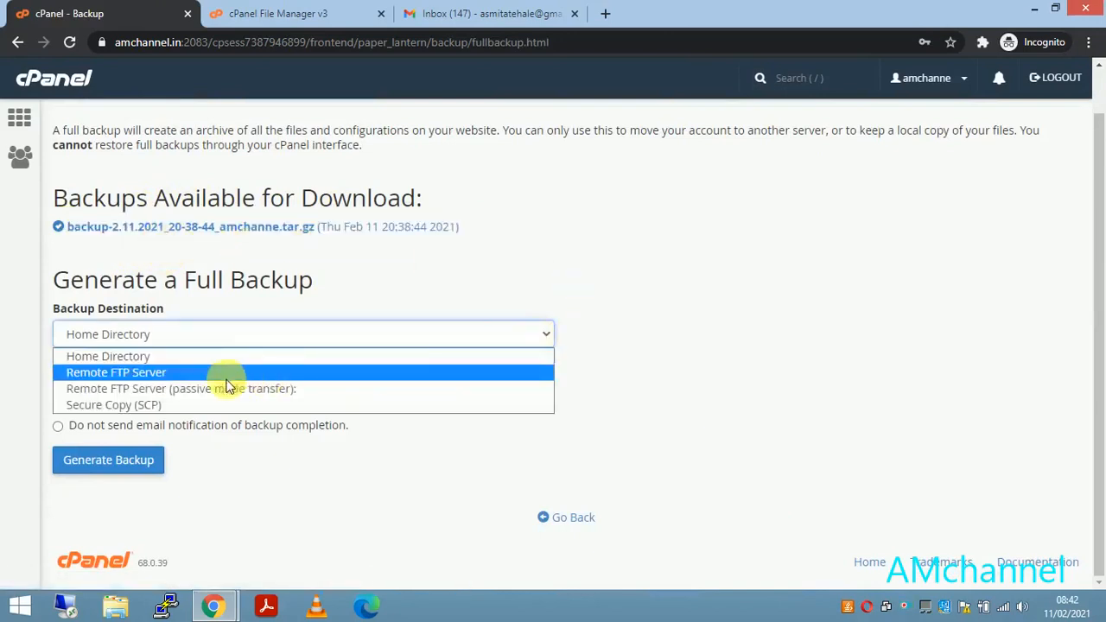
pyautogui.click(650, 358)
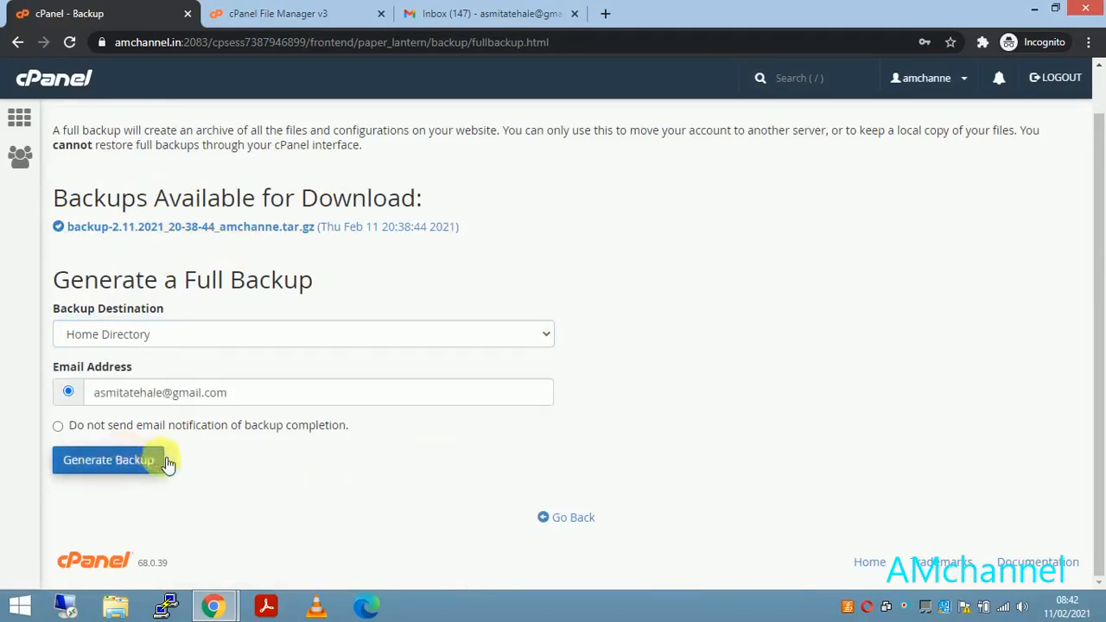
pyautogui.click(138, 462)
# - Go back from the full backup page to the Backup overview and return to the cPanel home page
pyautogui.scroll(1, 303, 478)
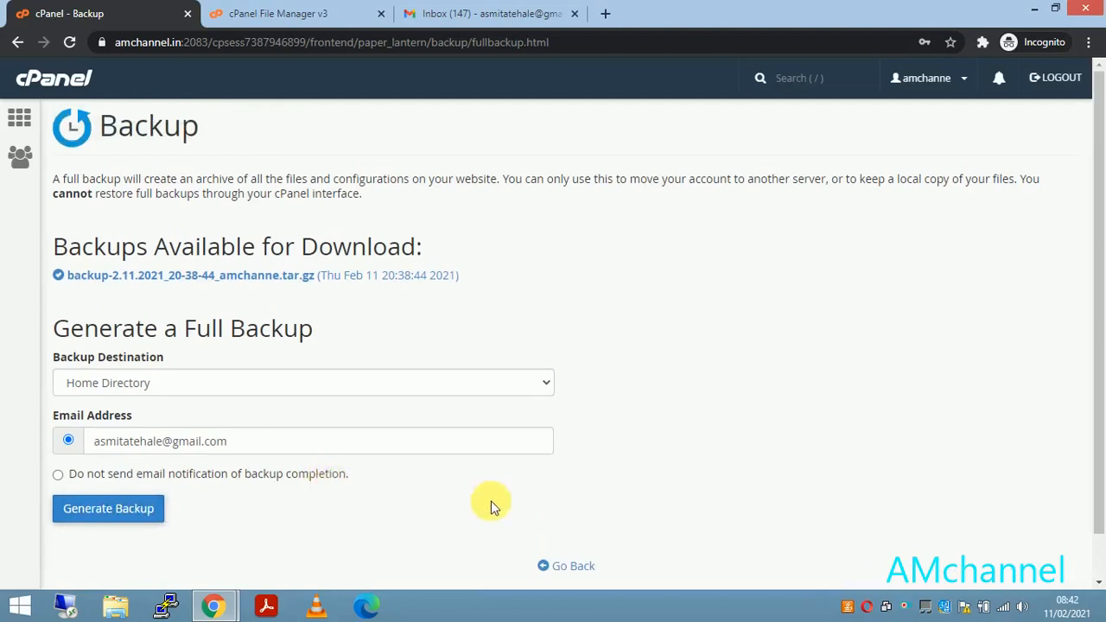
pyautogui.scroll(-1, 497, 525)
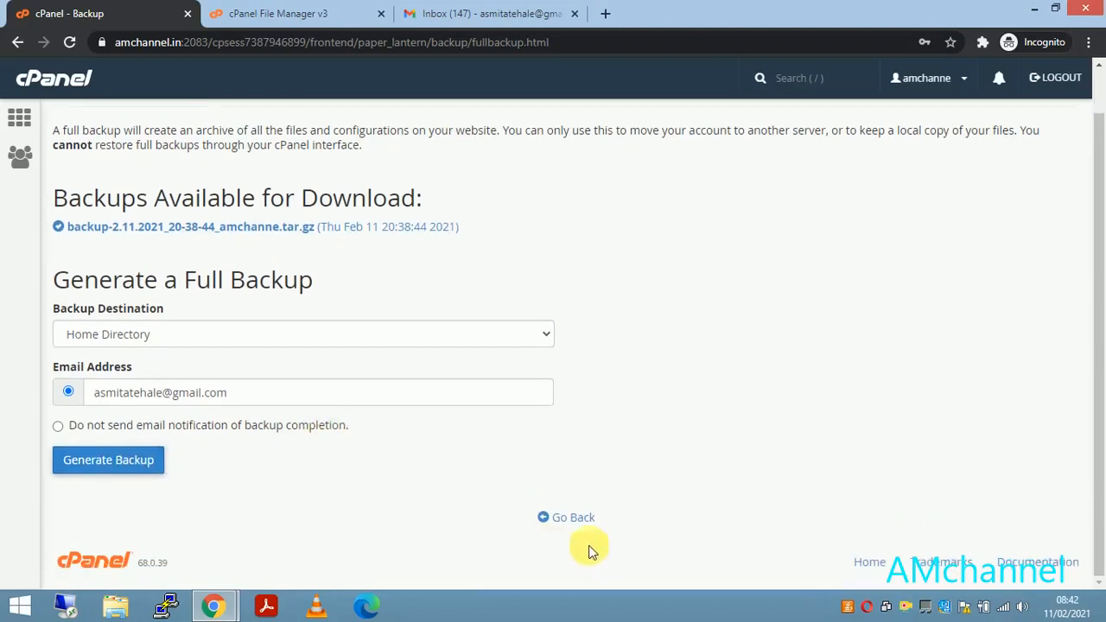
pyautogui.click(578, 520)
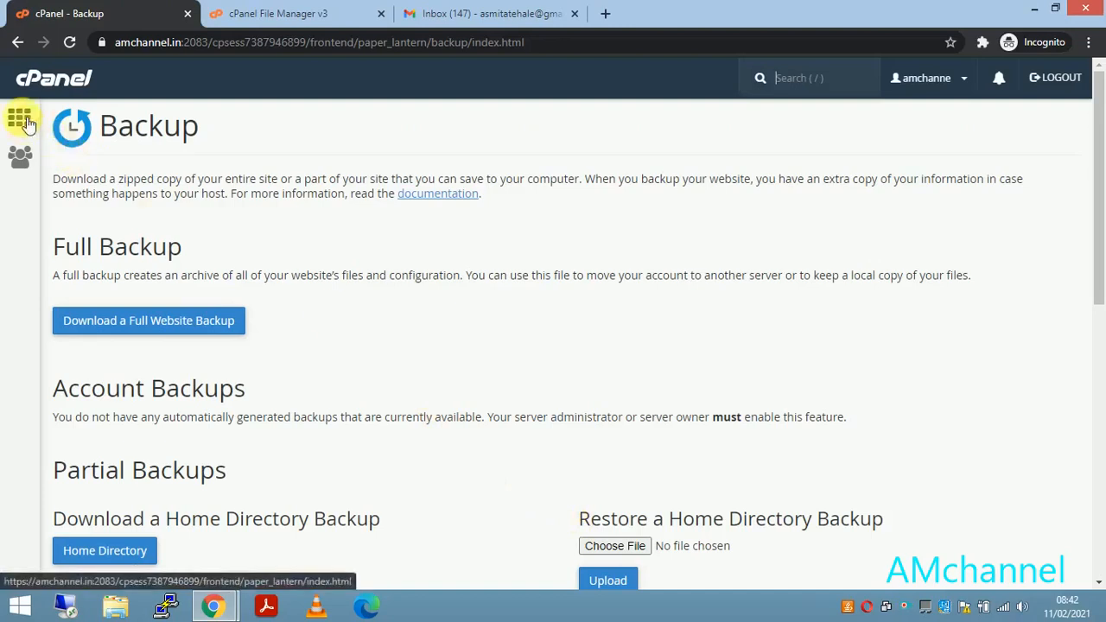
pyautogui.click(23, 121)
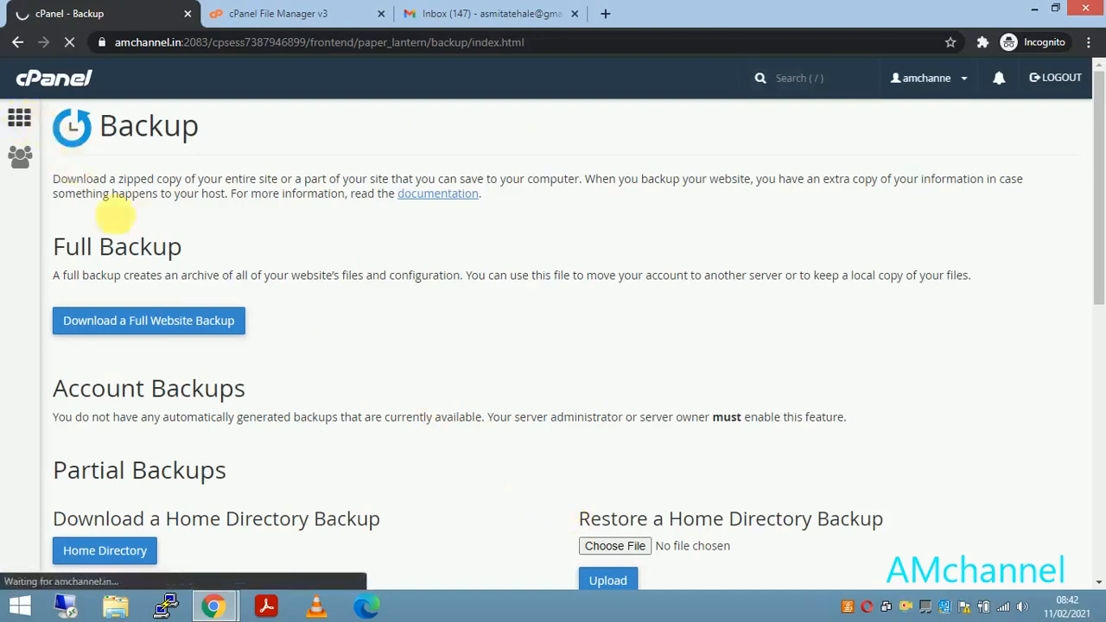